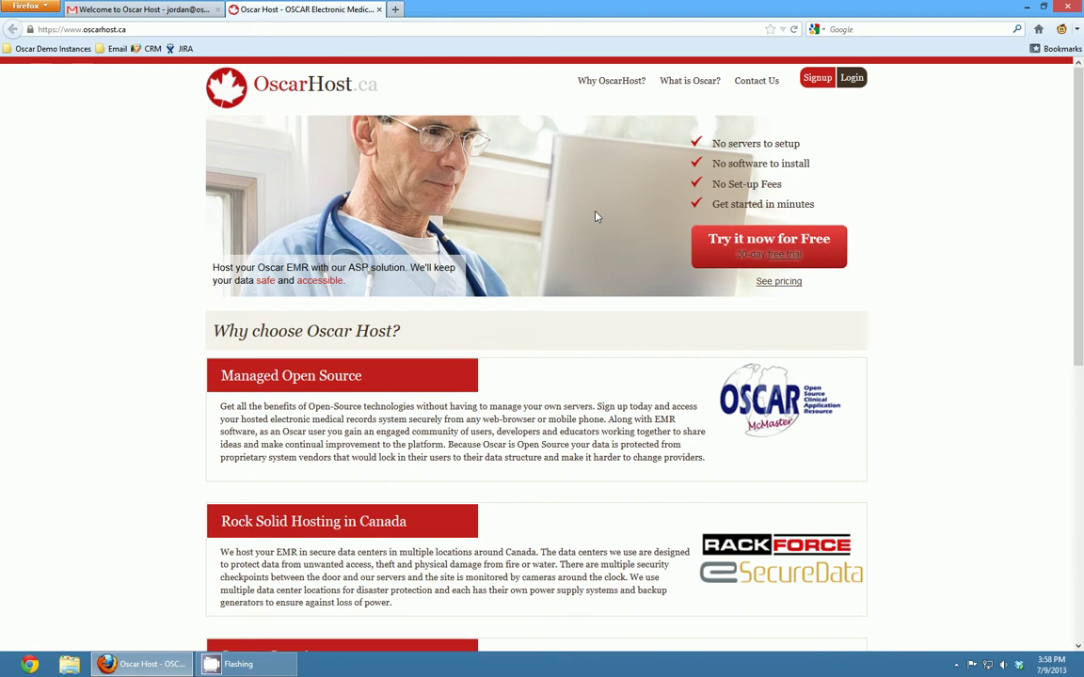
- Start the 30-day free trial signup for 1 care provider and review the login and basic information sections of the registration form
left_click(777, 251)
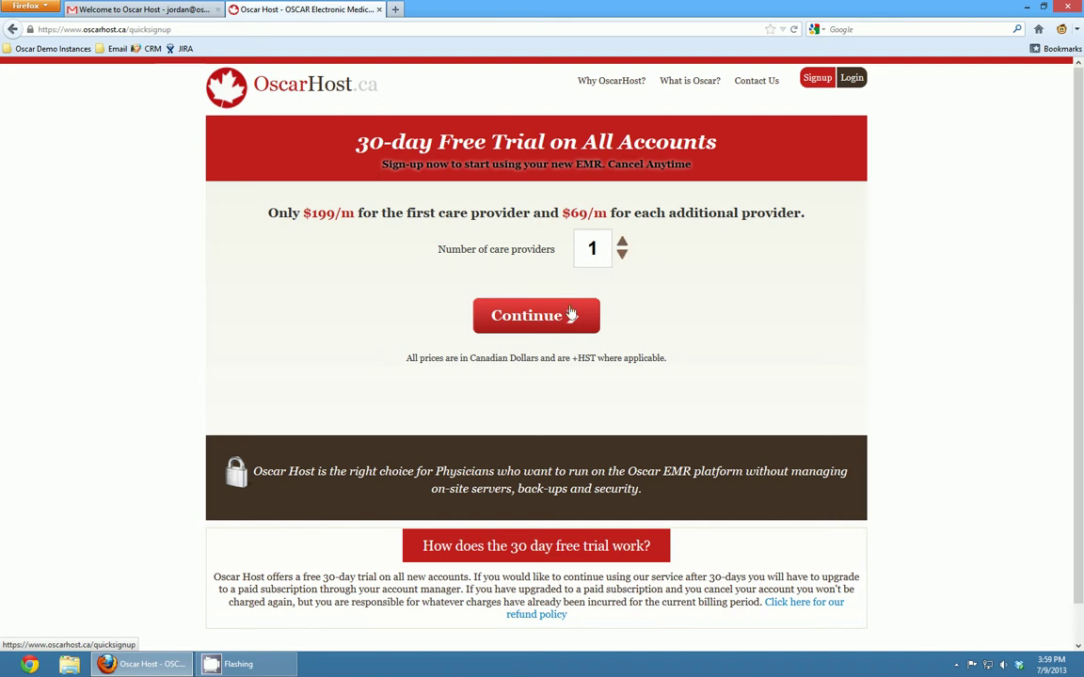
left_click(538, 317)
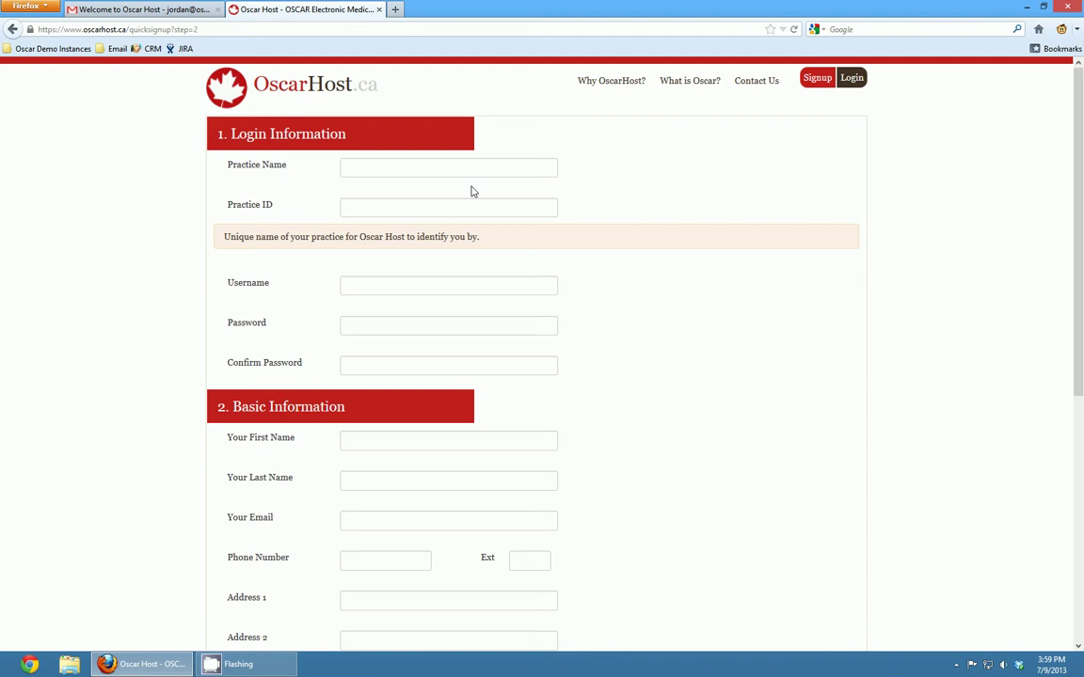
scroll(576, 201, "down", 5)
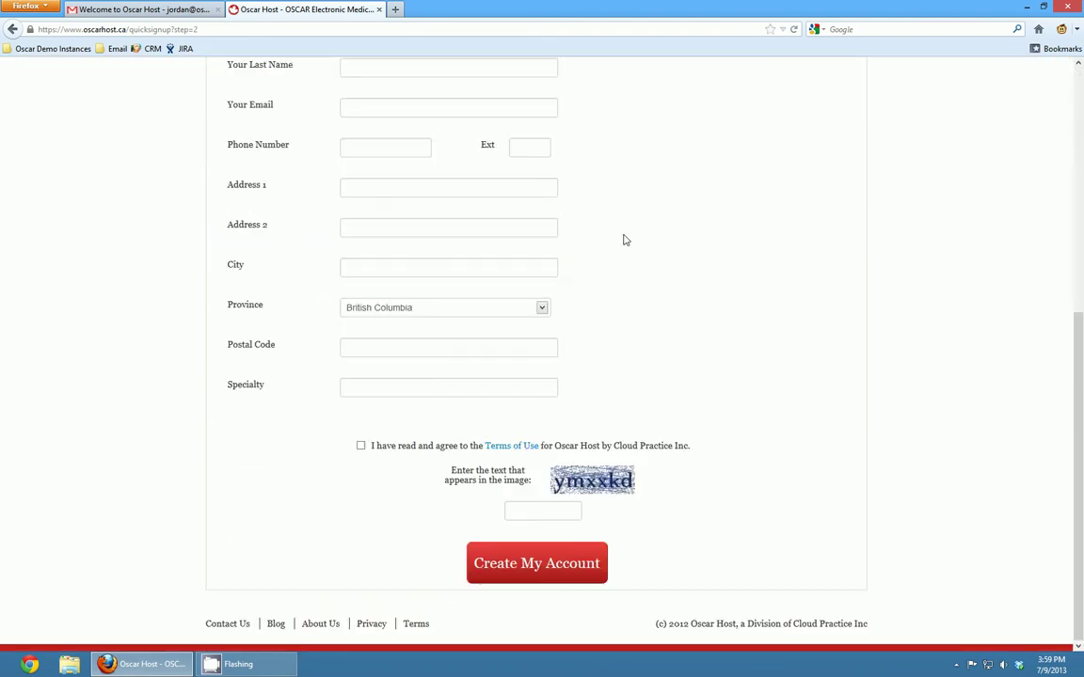
scroll(624, 238, "up", 1)
scroll(624, 243, "up", 5)
scroll(624, 242, "down", 5)
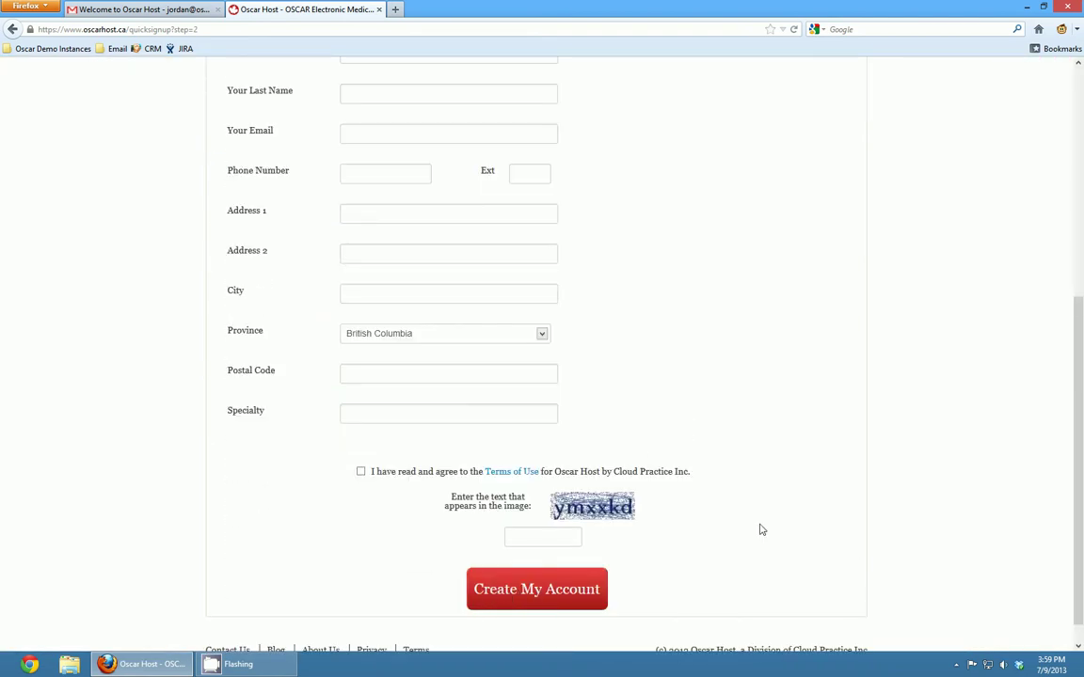
scroll(764, 523, "up", 5)
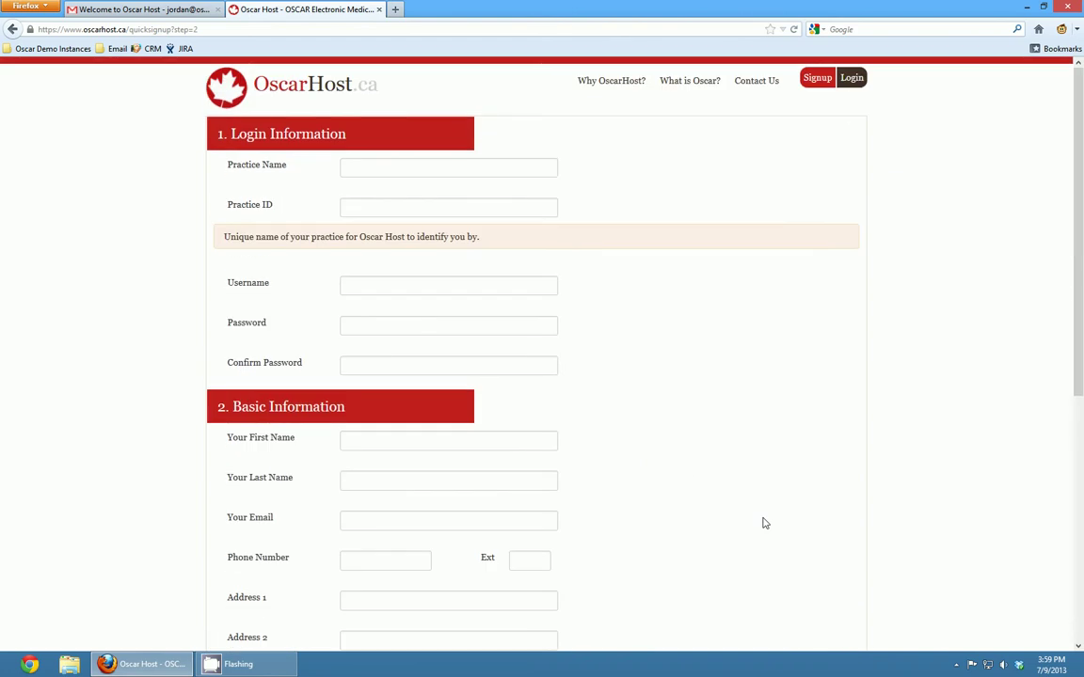
- Switch from the signup form to the welcome email and sign in to the jvtest6_ont practice with the username, password and 2nd level passcode
left_click(127, 9)
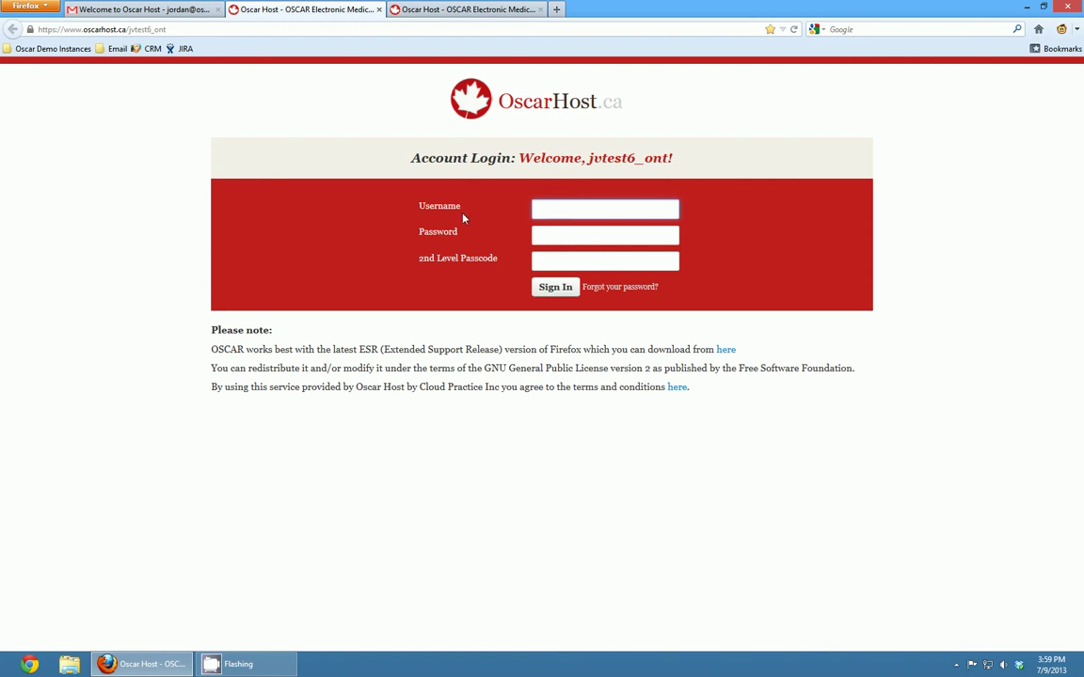
left_click(545, 210)
type("jordan")
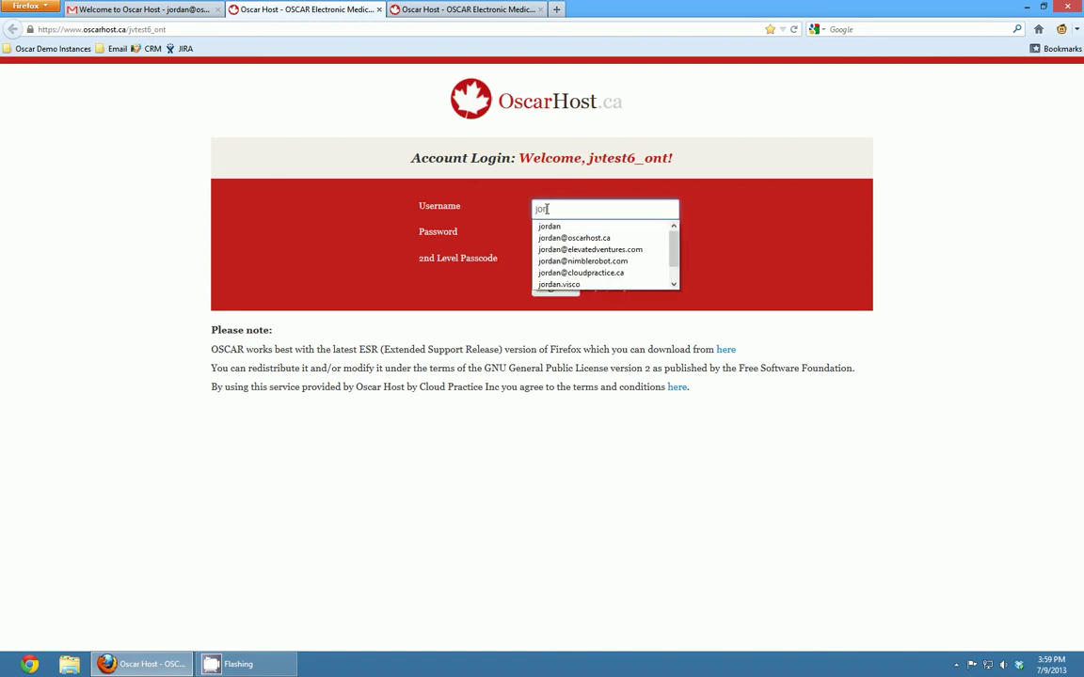
key("Tab")
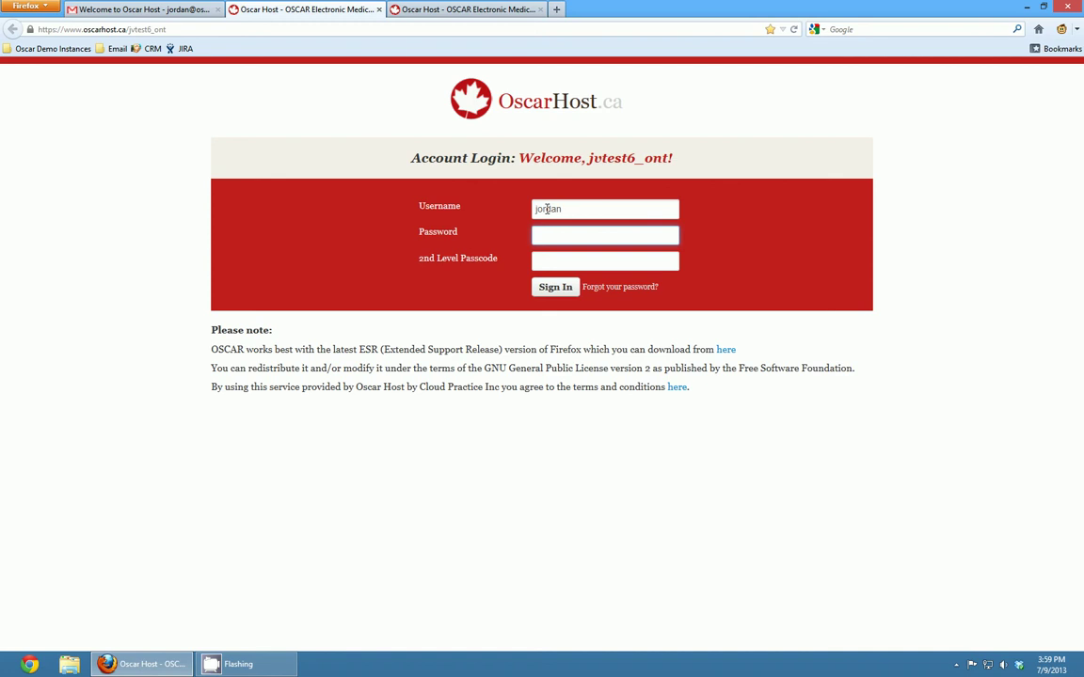
type("**********")
key("Tab")
type("**")
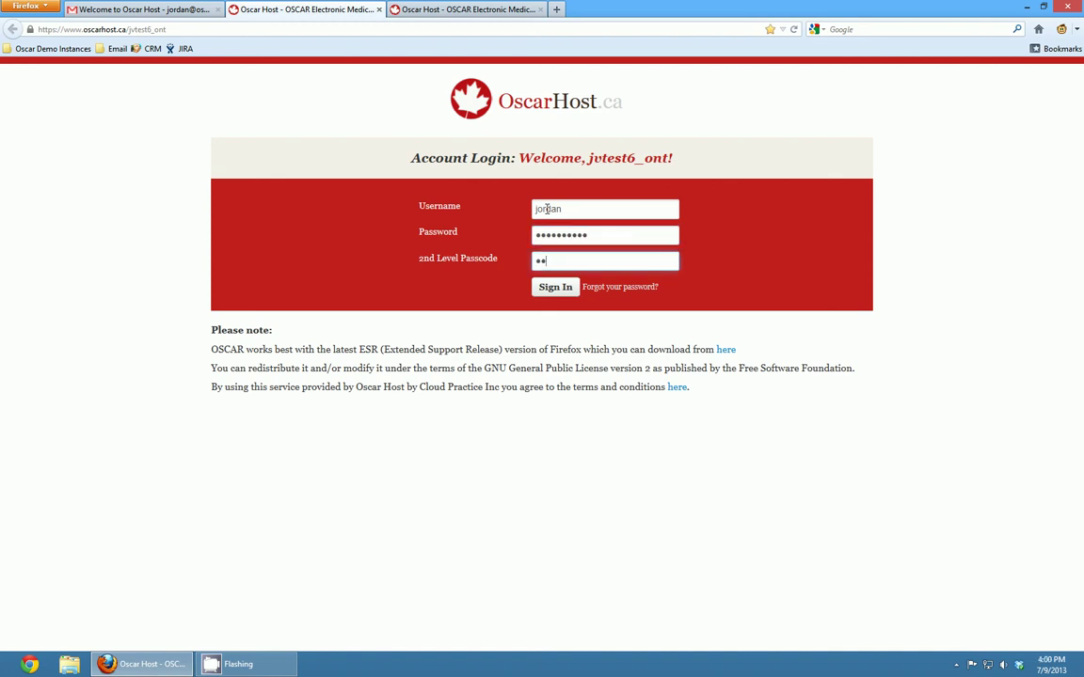
key("Return")
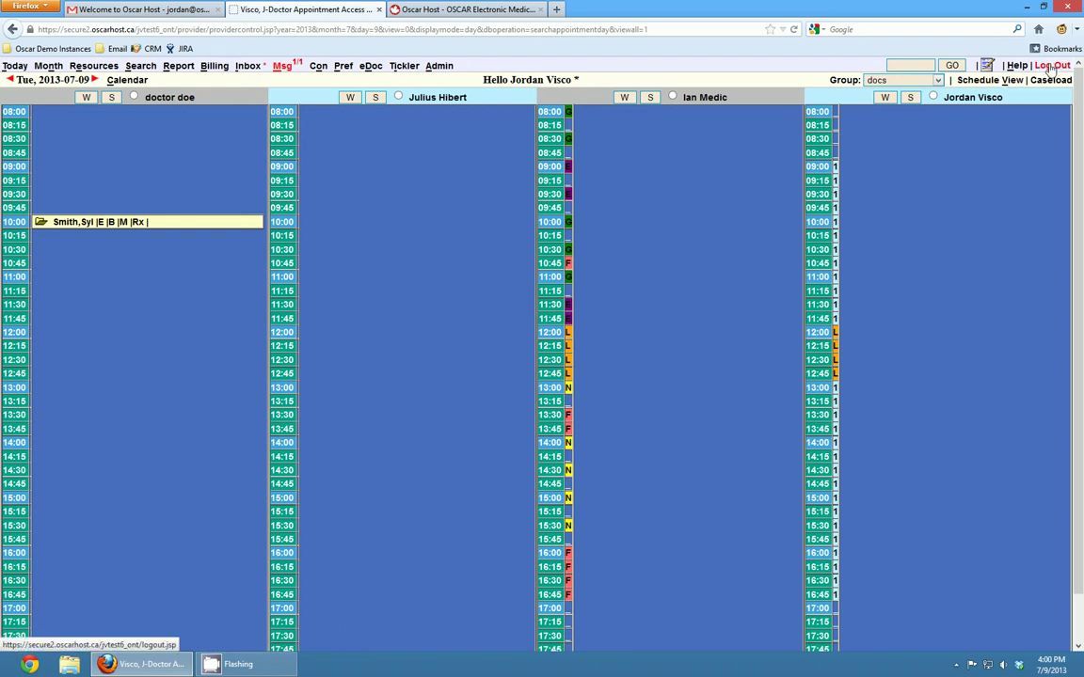
- Log out of the practice account and examine the Firefox Extended Support Release download list linked from the login page
left_click(1051, 66)
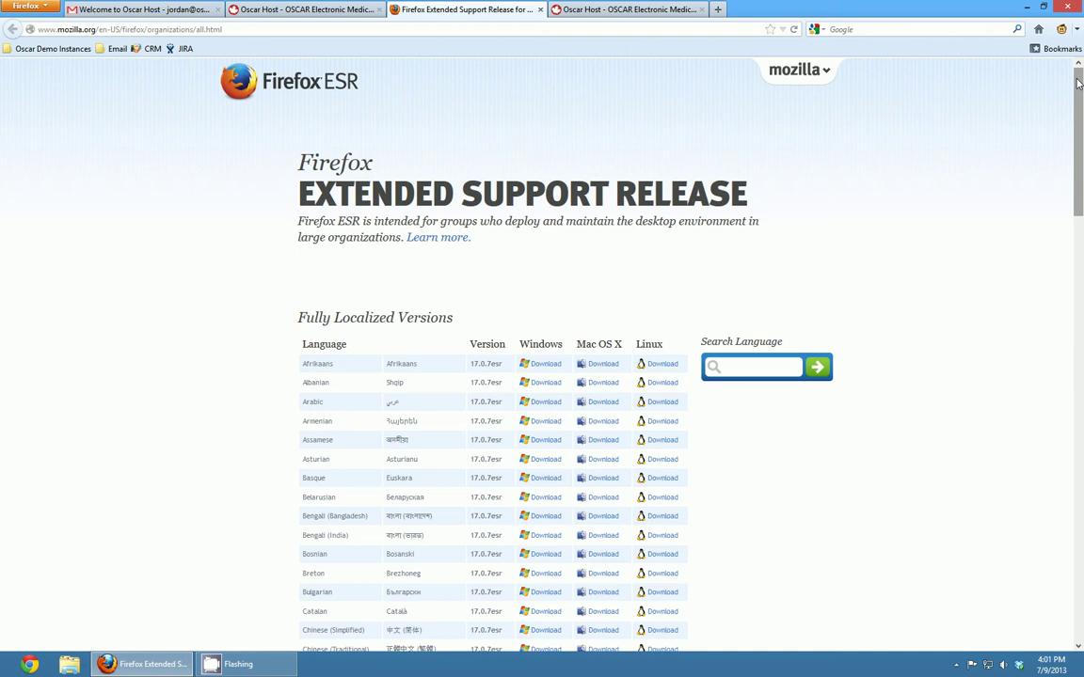
left_click_drag(1077, 86, 1078, 197)
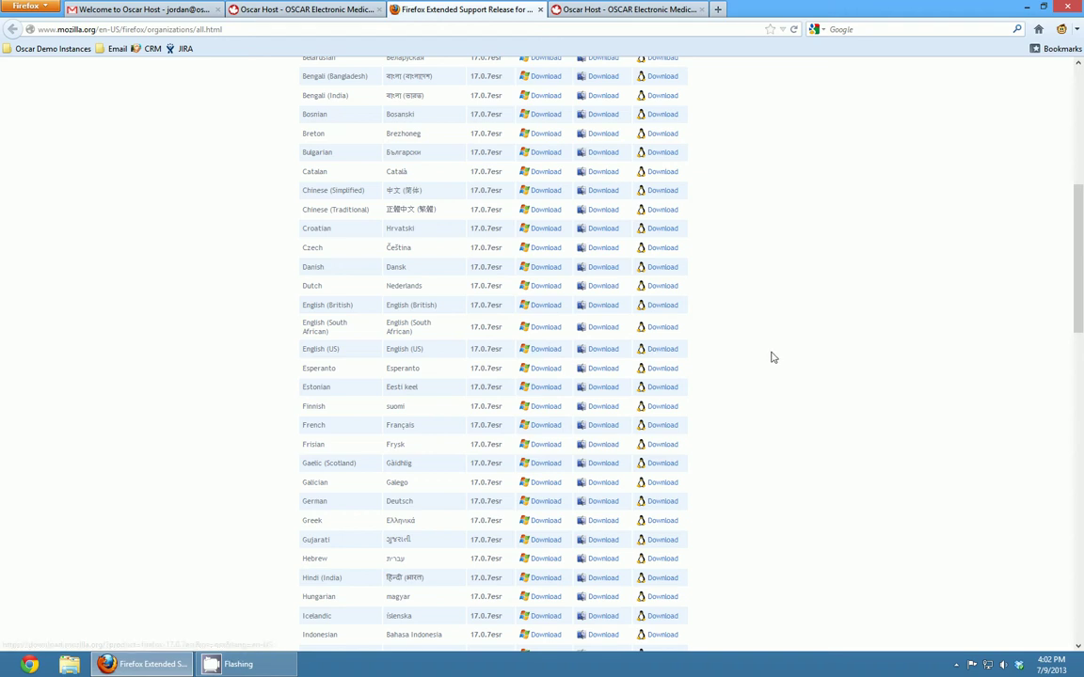
scroll(639, 188, "up", 8)
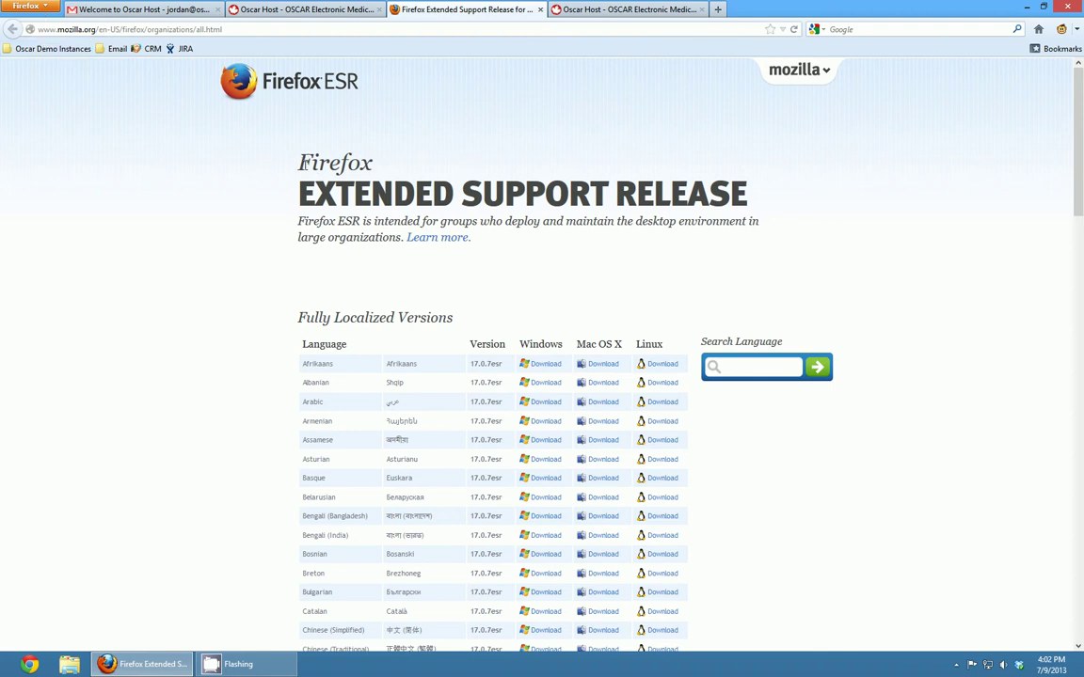
- Check the installed browser's edition and version in the About Firefox information, and close it
left_click(42, 9)
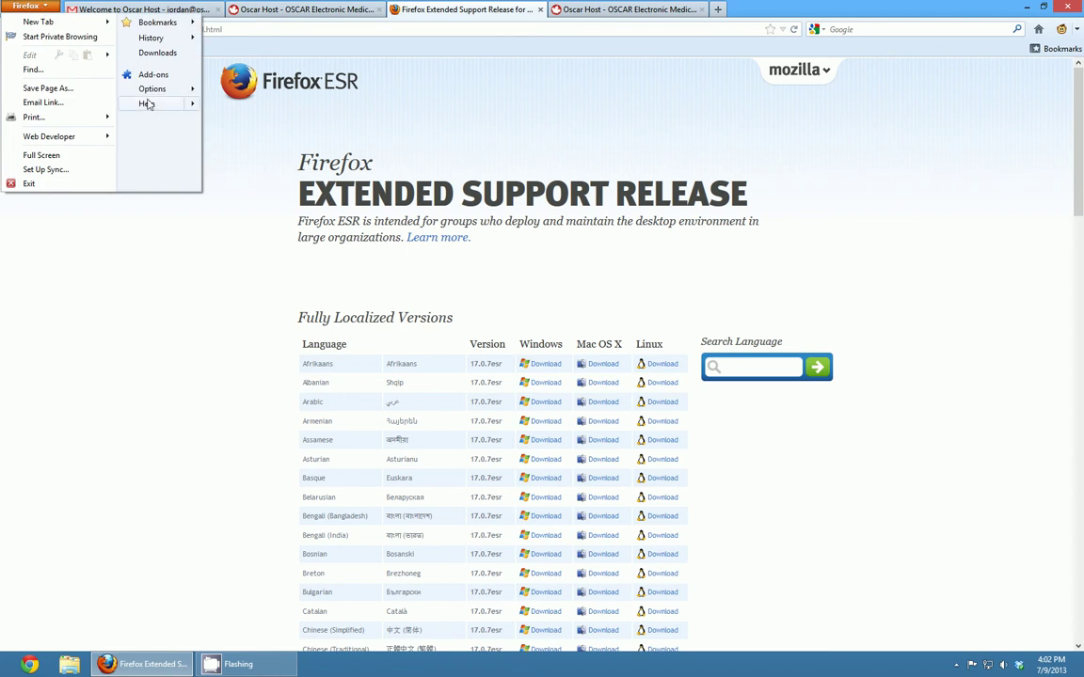
mouse_move(149, 105)
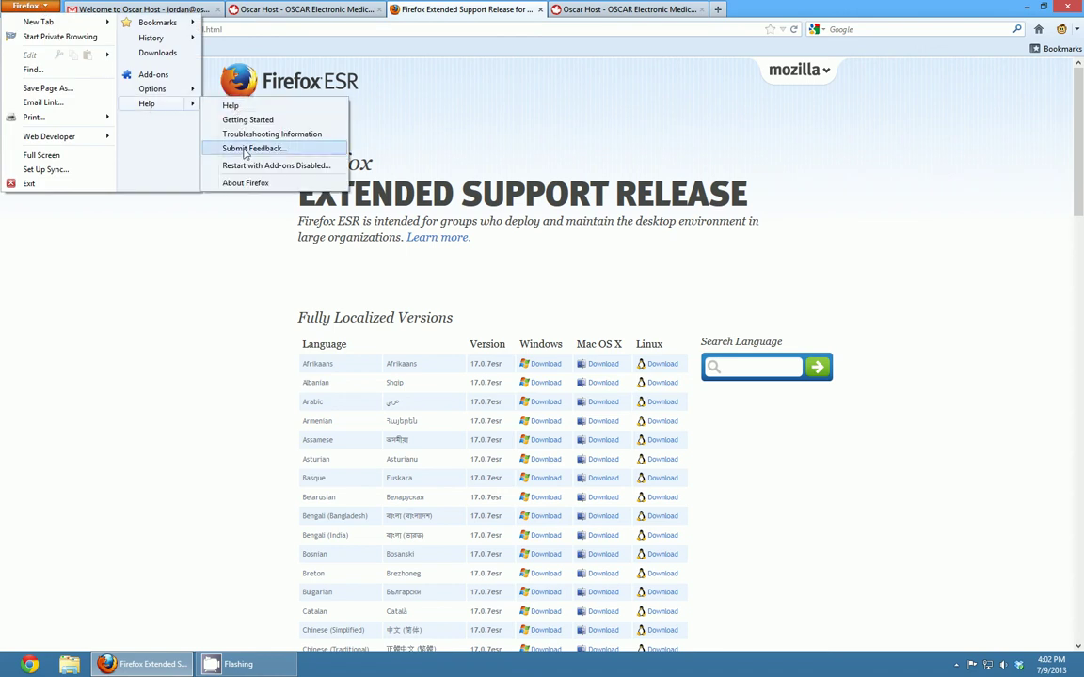
left_click(241, 185)
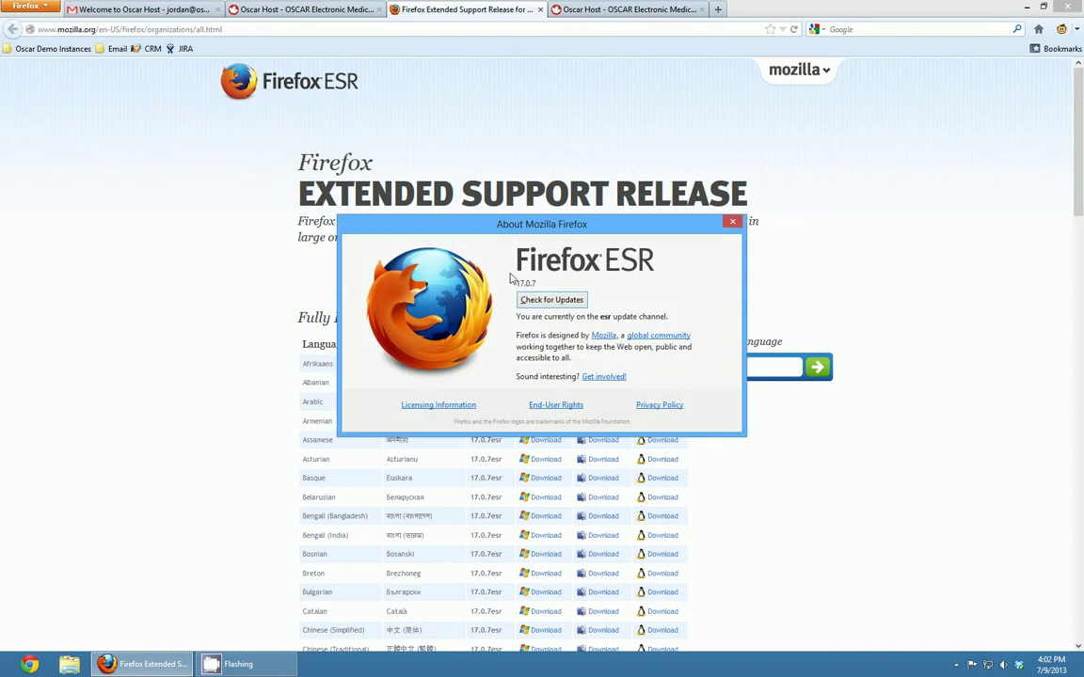
left_click(732, 223)
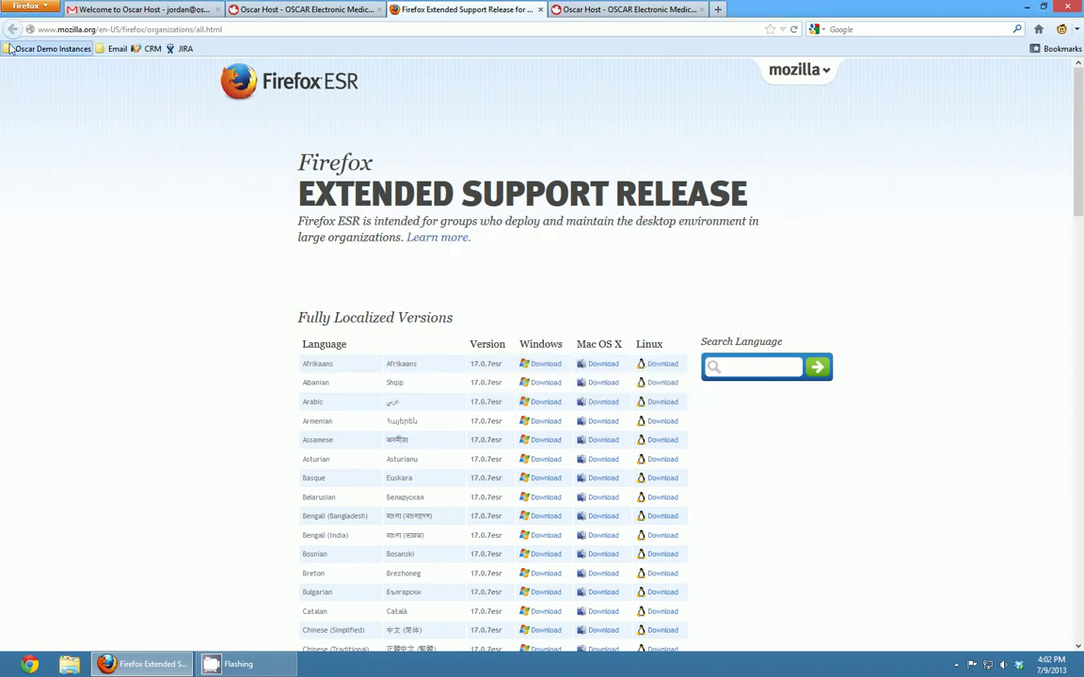
- Set Adobe Acrobat Document files to use Adobe Acrobat (in Firefox) in the browser's application options and save the setting
left_click(42, 10)
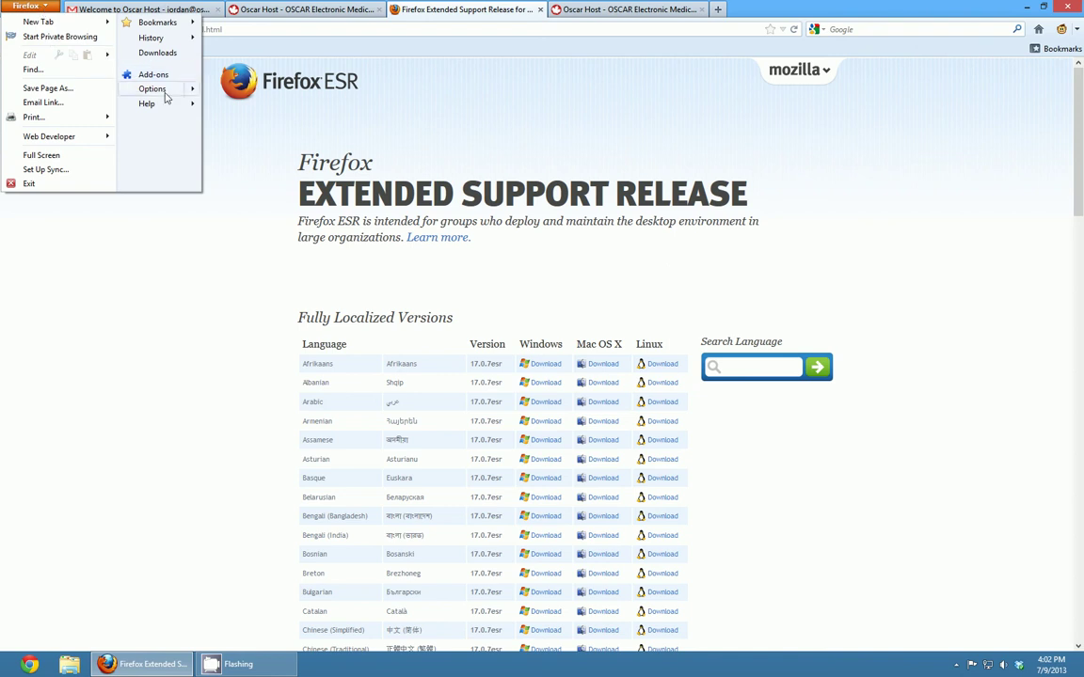
mouse_move(166, 97)
left_click(235, 91)
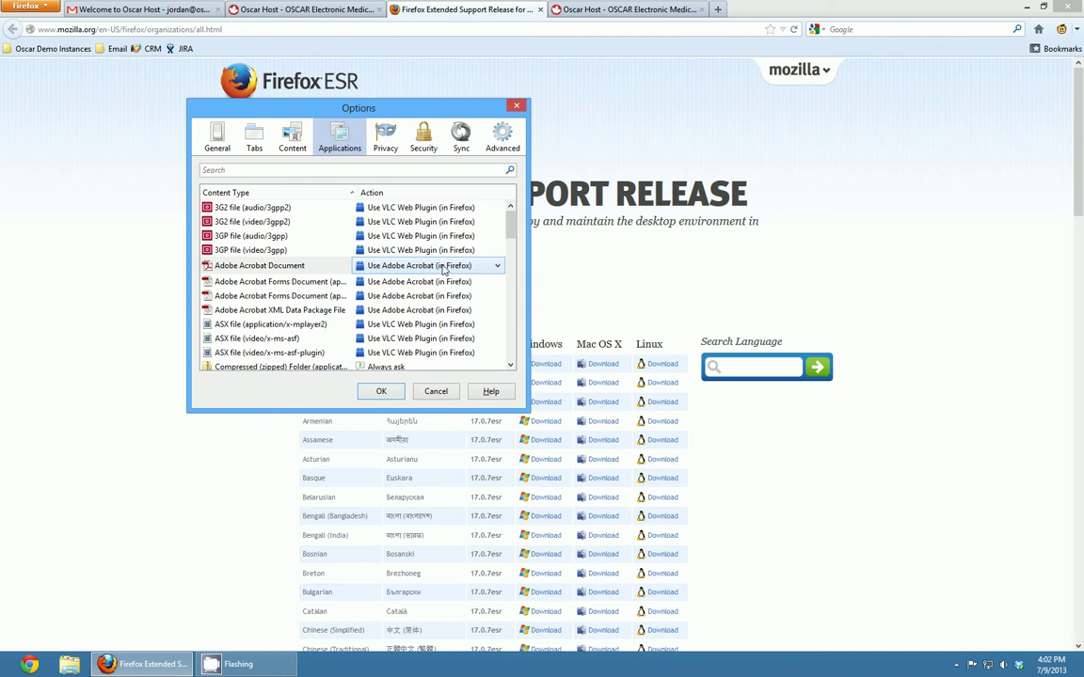
left_click(404, 266)
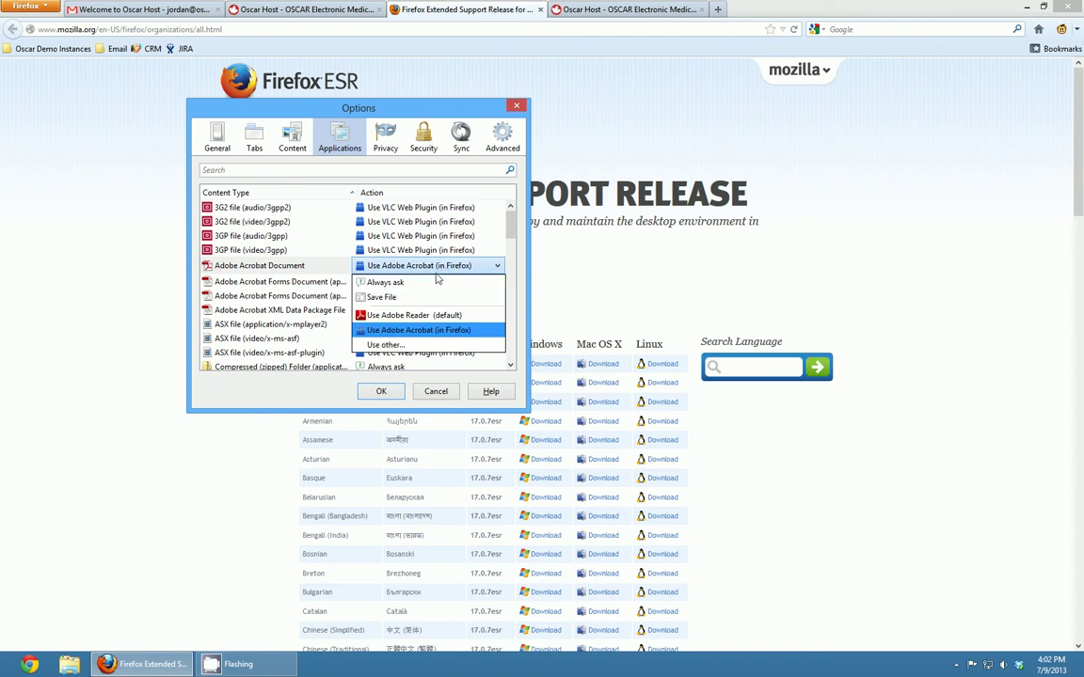
left_click(446, 331)
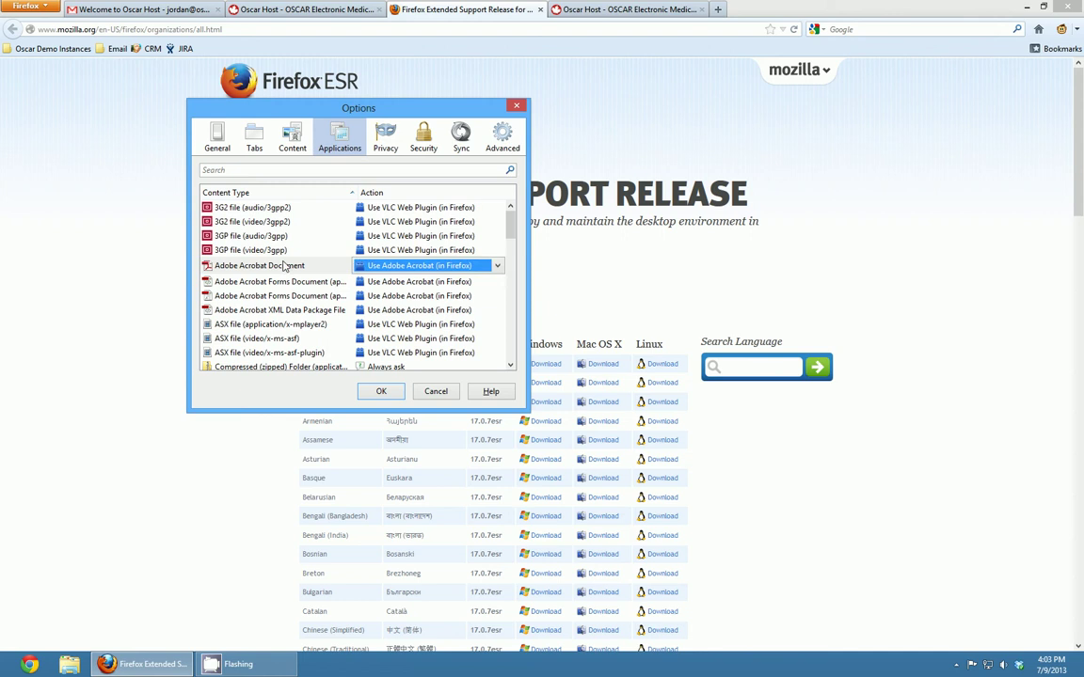
left_click(380, 391)
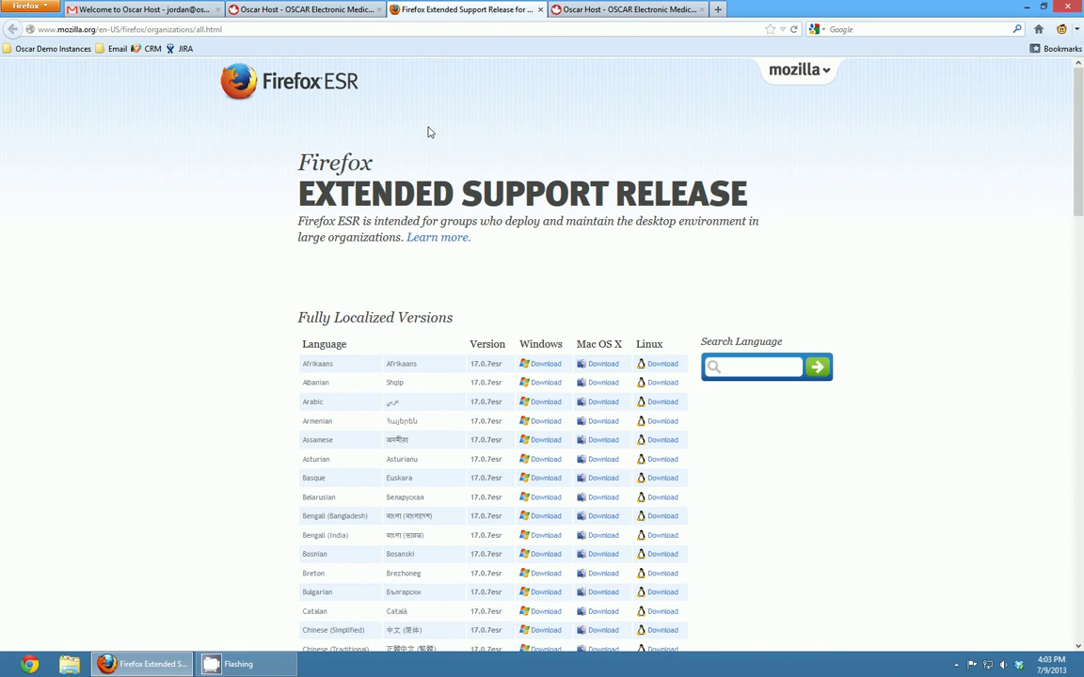
- Close the Firefox Extended Support Release page and the extra Oscar Host page, keeping the practice login page open
left_click(541, 10)
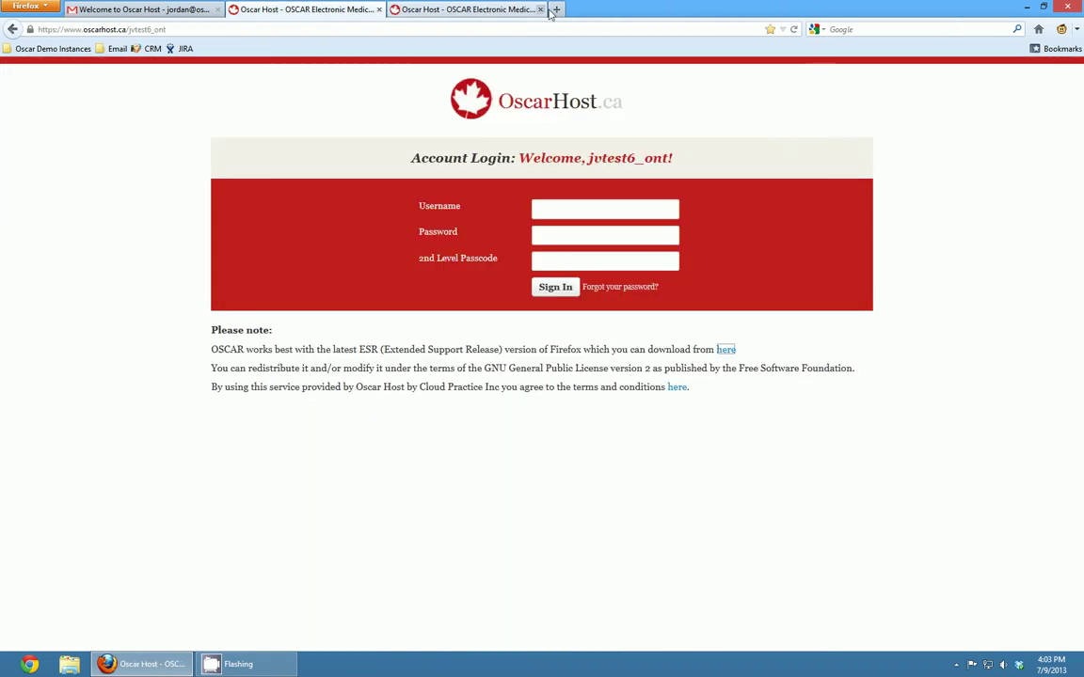
left_click(540, 10)
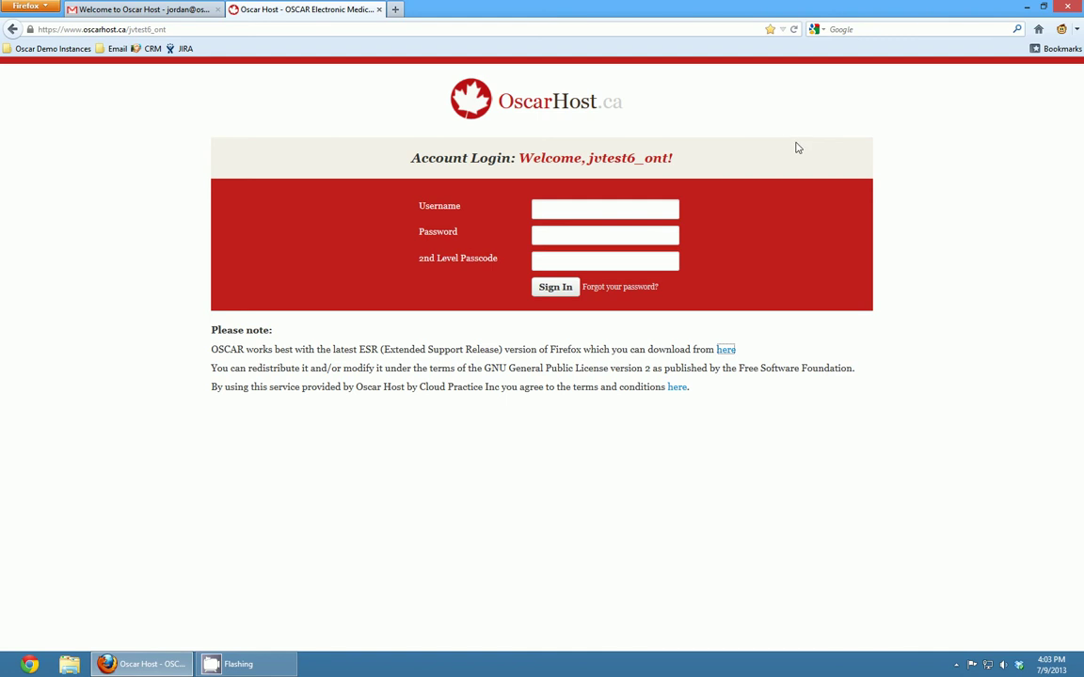
- Open the bookmarks library, check the contents of the Unsorted Bookmarks folder, and close the library
left_click(44, 9)
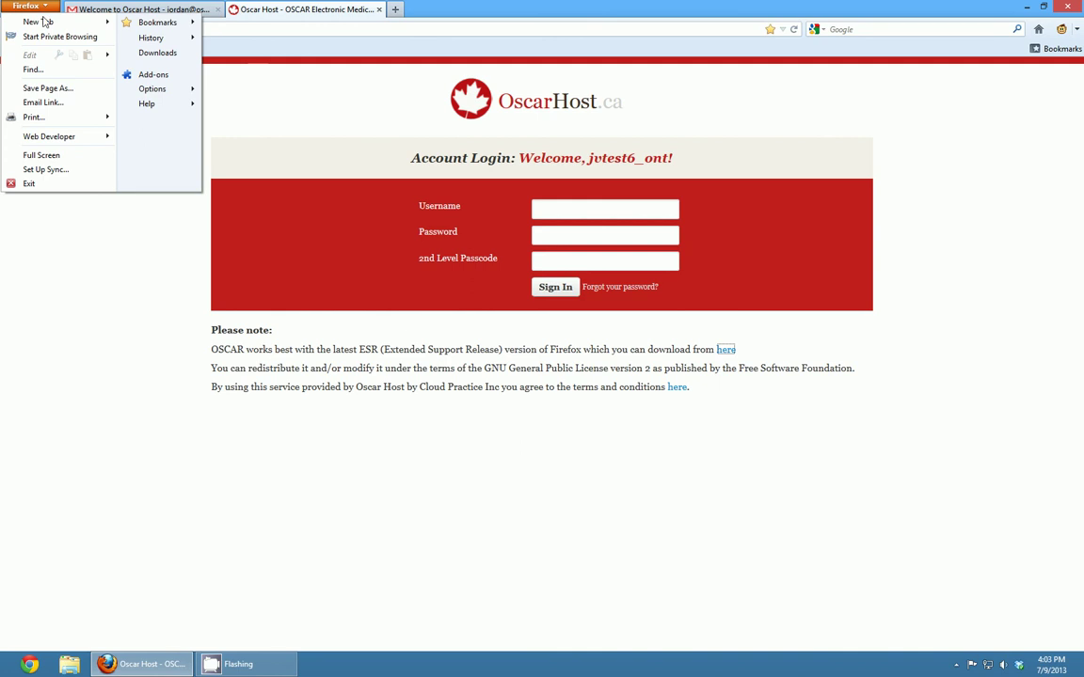
mouse_move(145, 27)
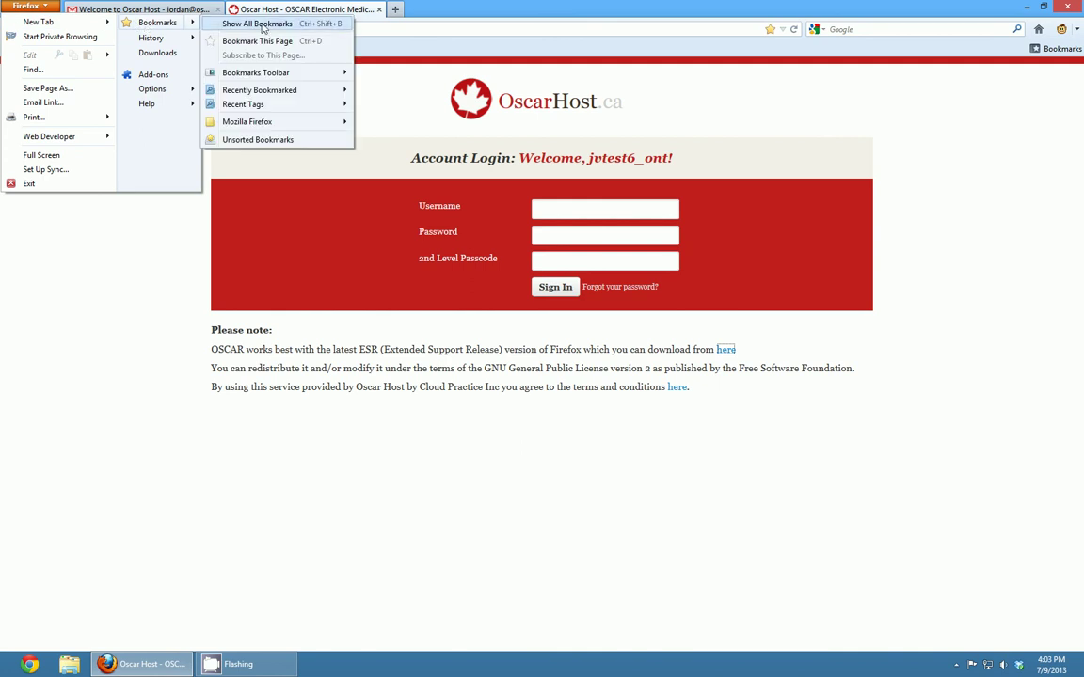
left_click(259, 24)
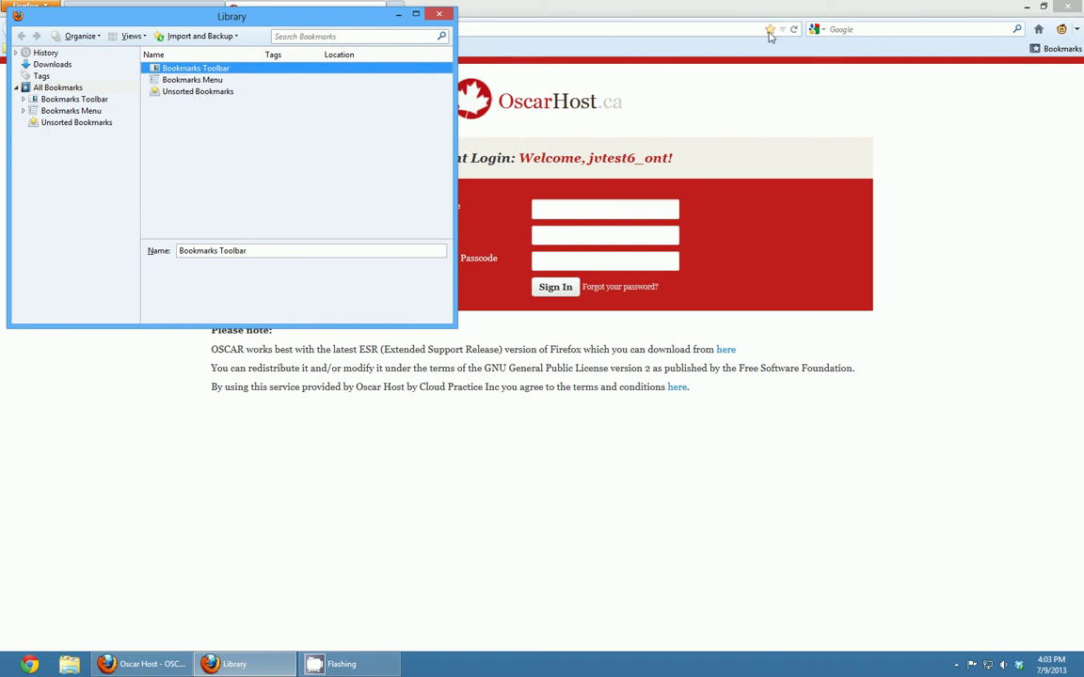
double_click(165, 93)
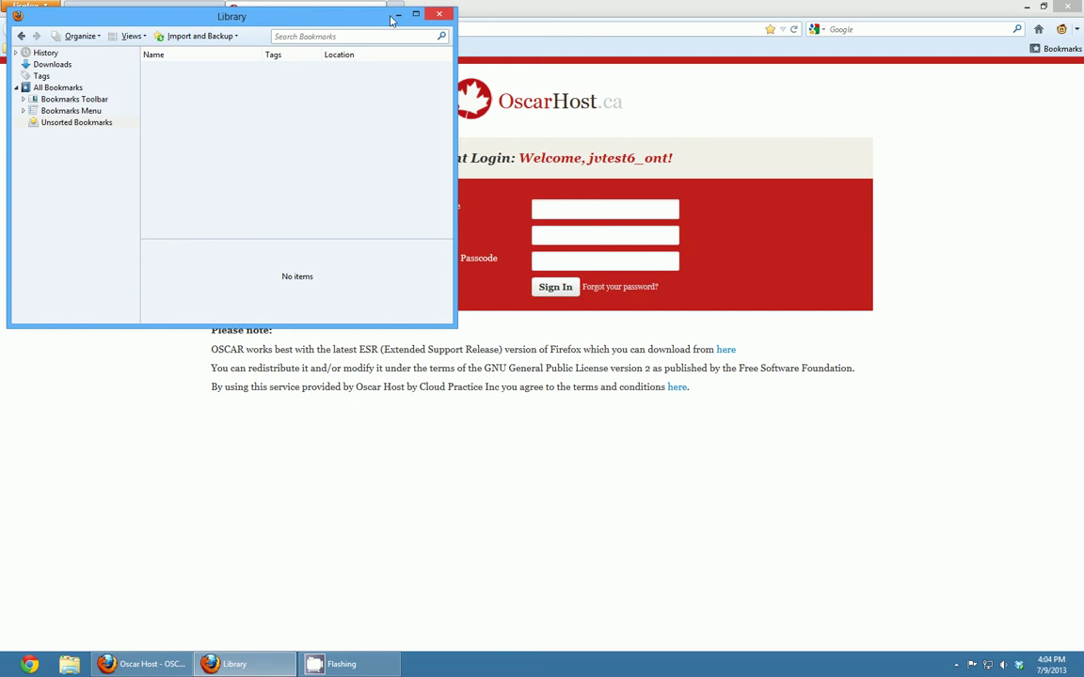
left_click(443, 16)
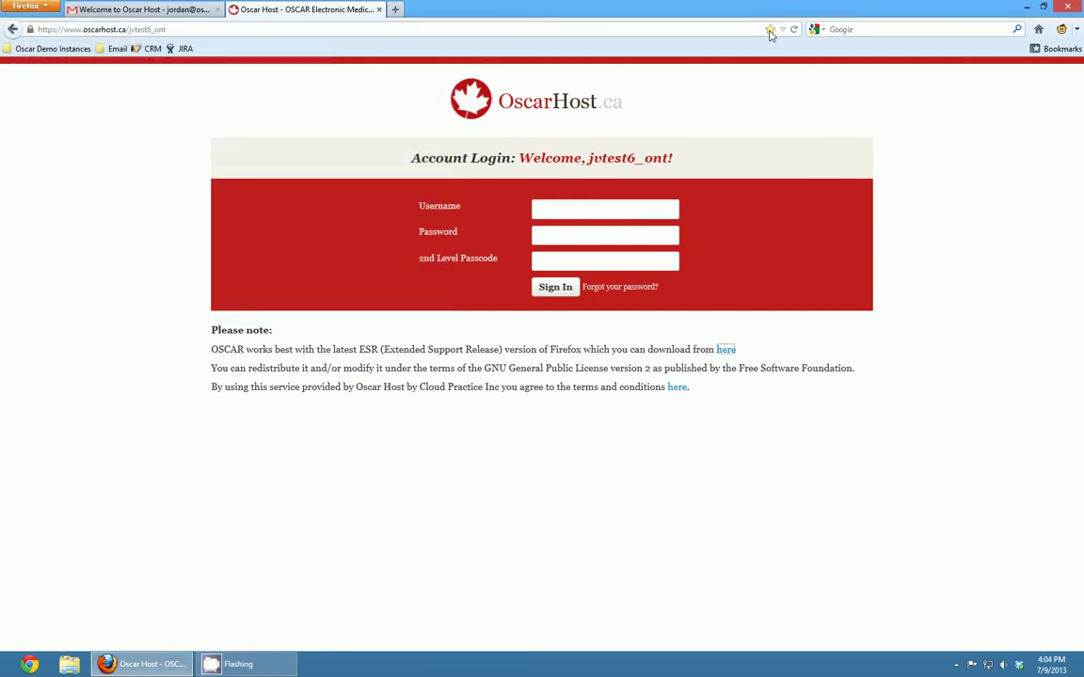
- Check the login page's bookmark, and look through the library's Unsorted Bookmarks, Bookmarks Menu and Bookmarks Toolbar folders
left_click(770, 31)
left_click(771, 32)
left_click(27, 7)
left_click(155, 24)
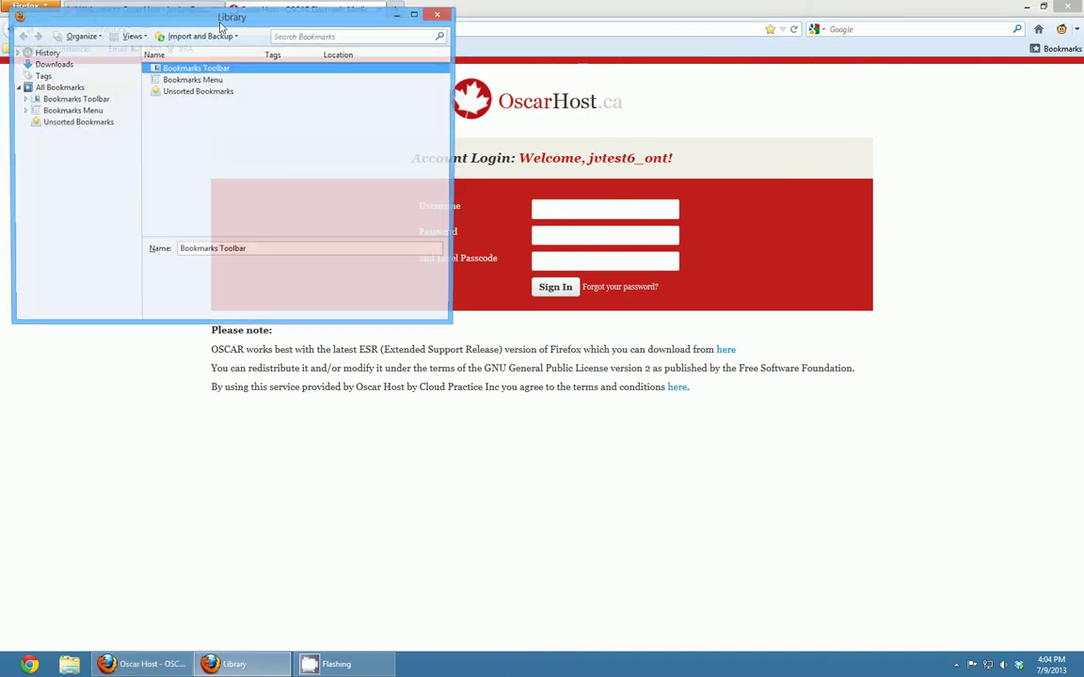
double_click(184, 90)
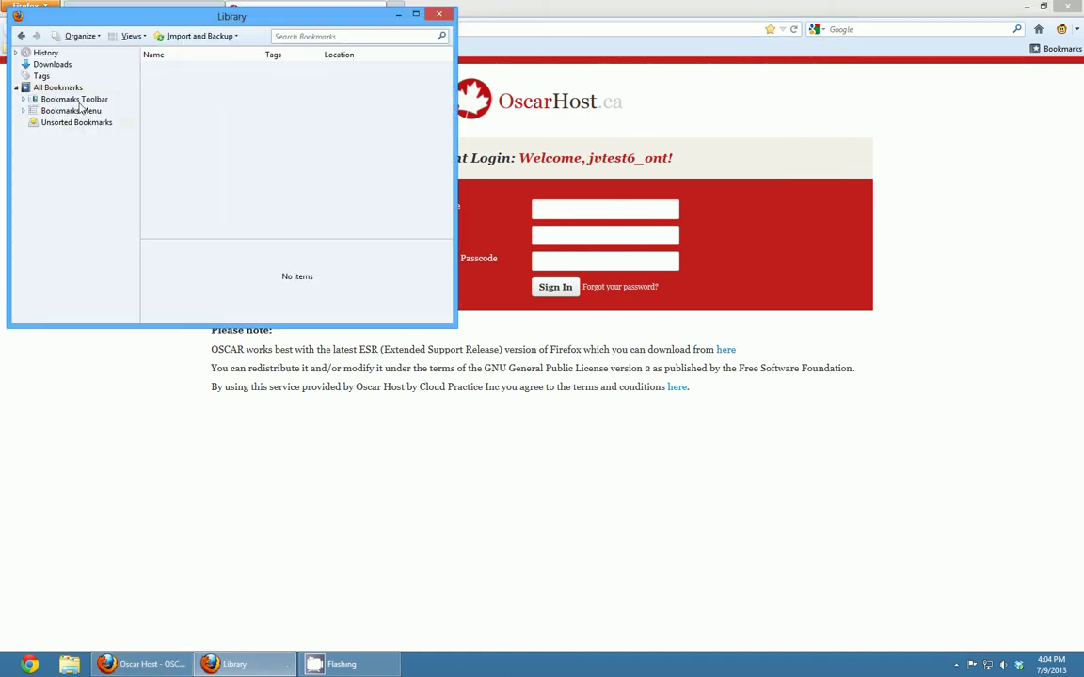
left_click(60, 124)
left_click(64, 111)
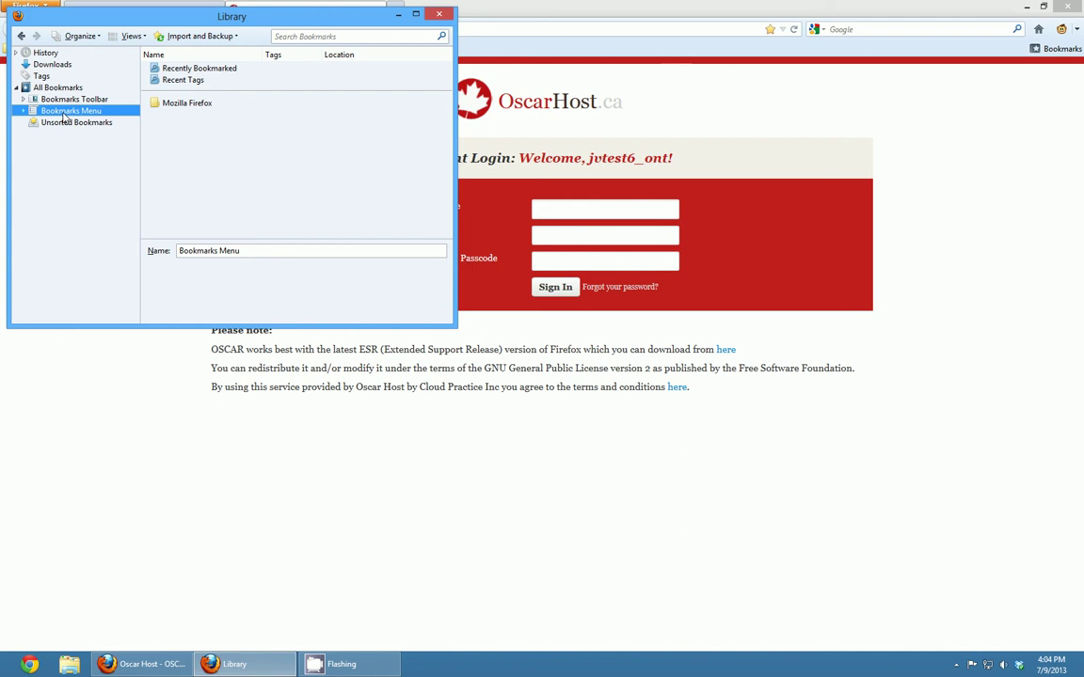
left_click(66, 100)
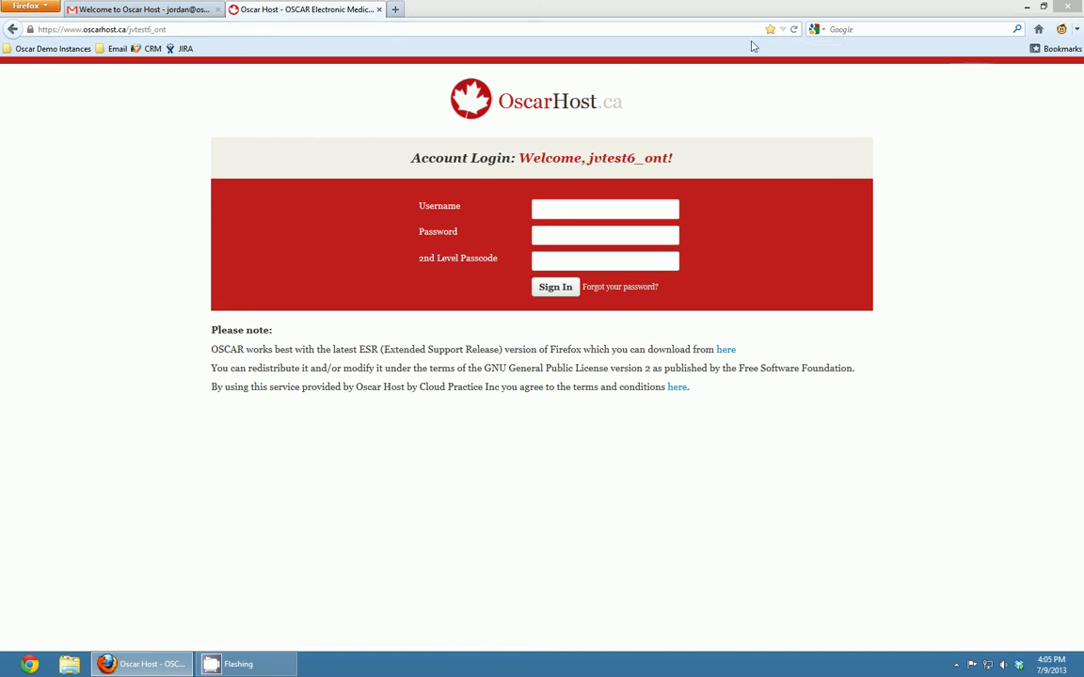
- Open the login page from its entry in the bookmarks library's Unsorted Bookmarks folder
left_click(42, 6)
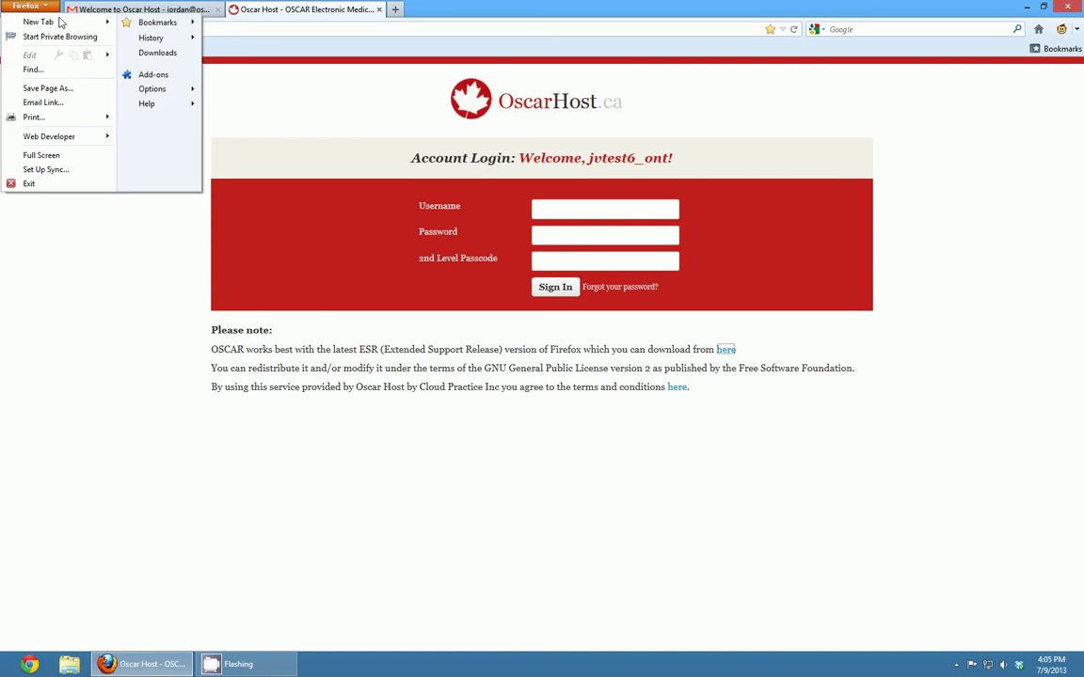
mouse_move(176, 26)
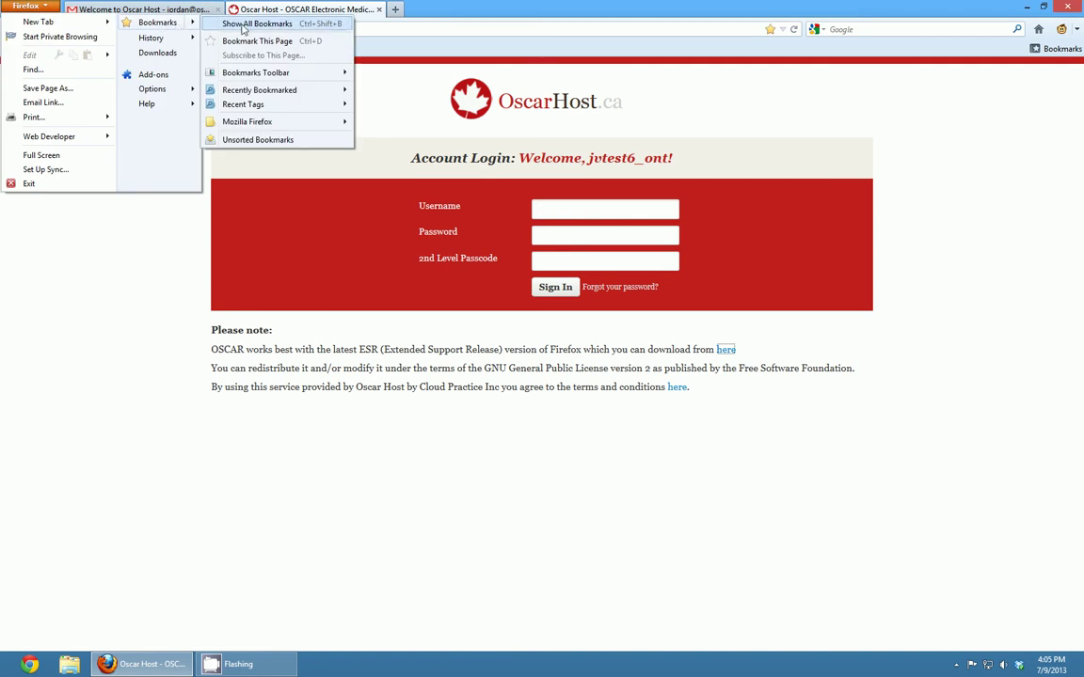
left_click(219, 25)
double_click(213, 93)
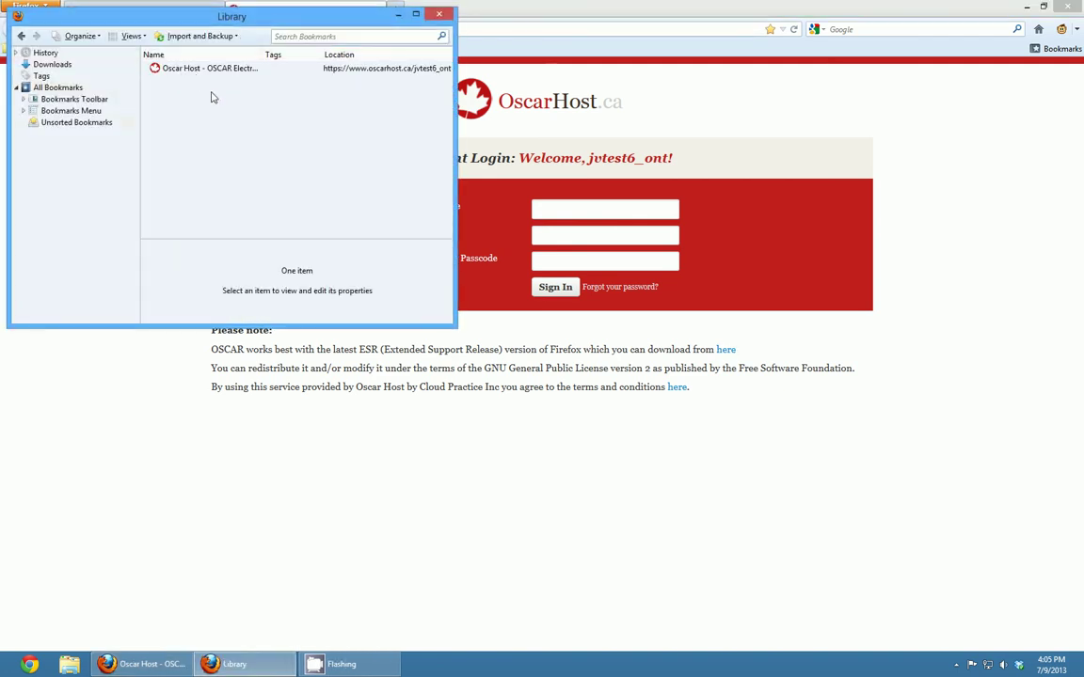
left_click(212, 71)
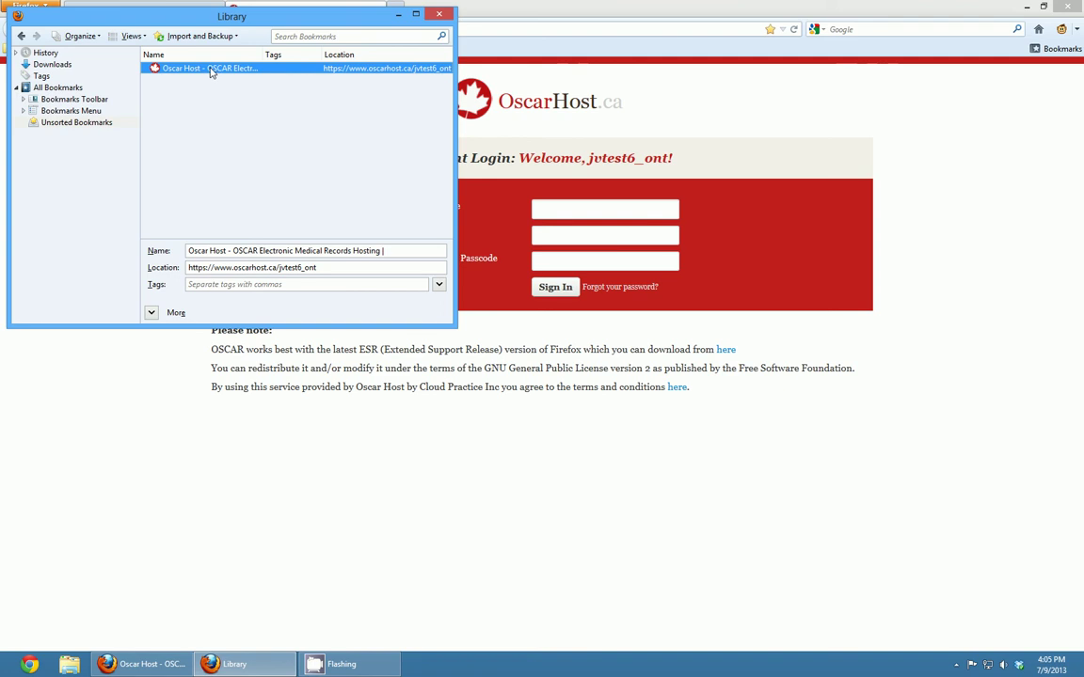
double_click(211, 71)
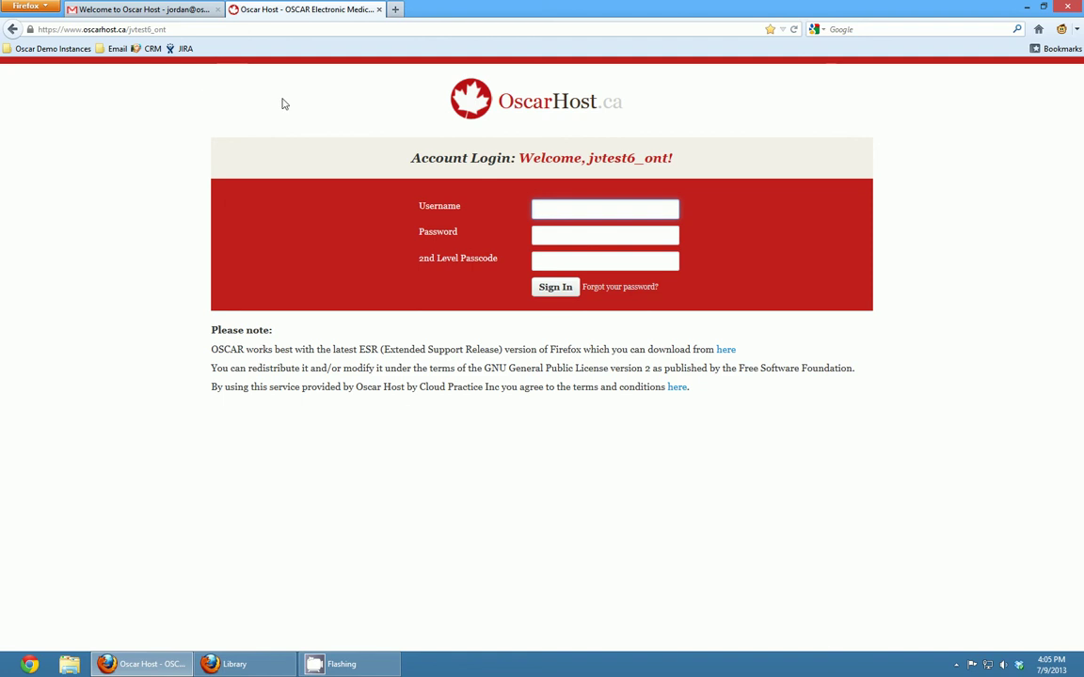
left_click(38, 8)
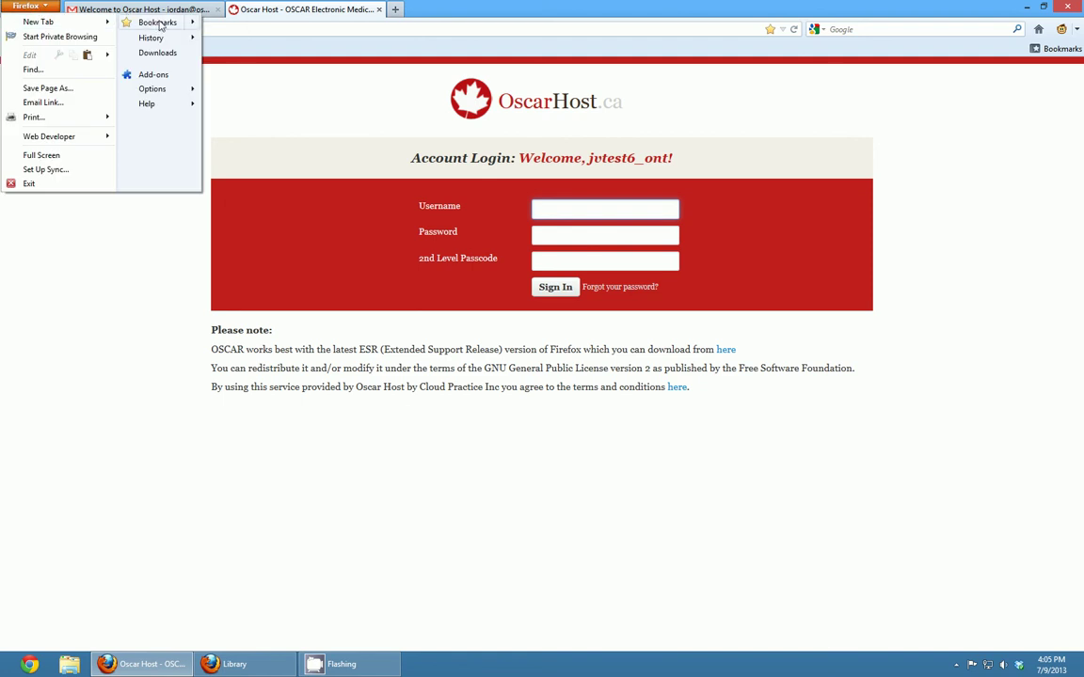
left_click(404, 101)
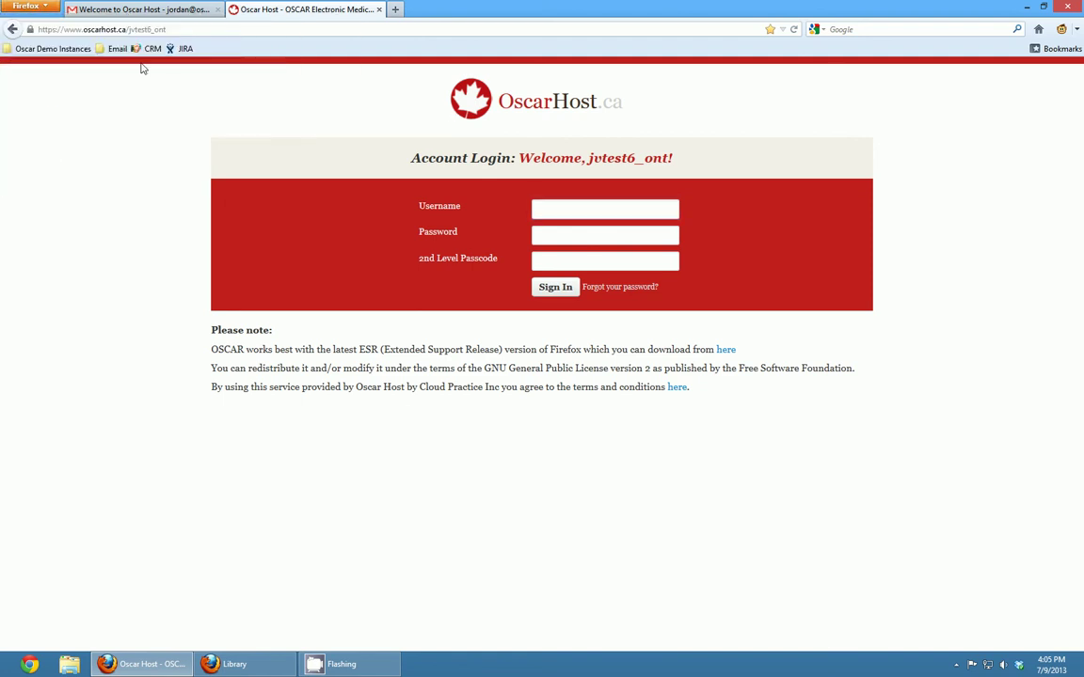
- Move the login page's bookmark to the Bookmarks Toolbar folder and load the page from that bookmark
double_click(771, 30)
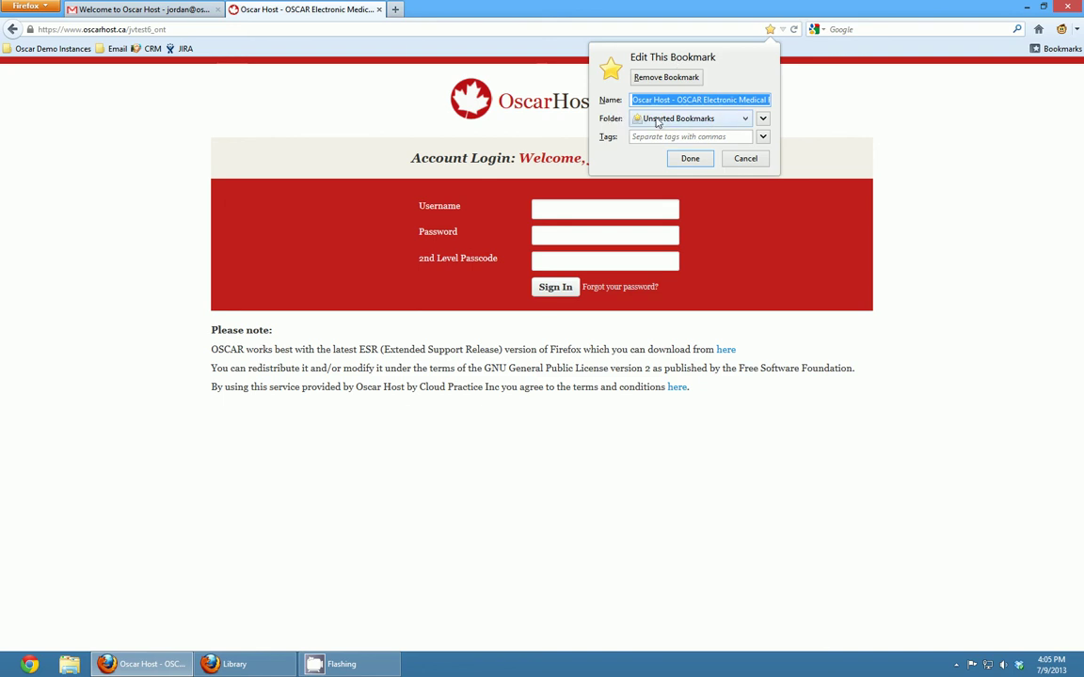
left_click(658, 120)
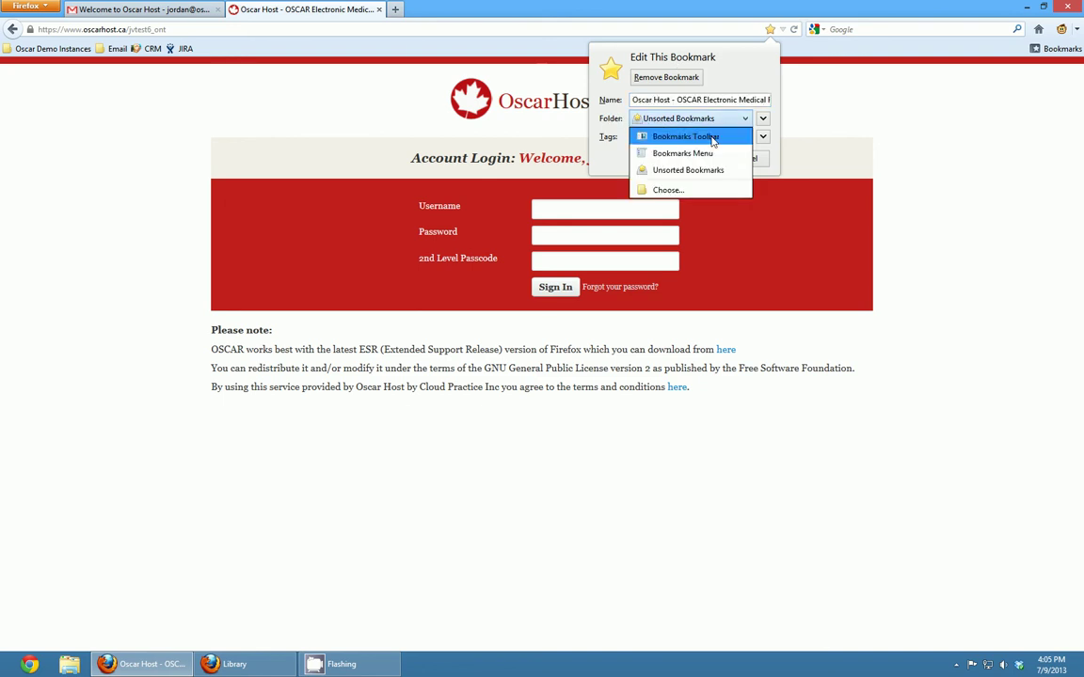
left_click(712, 139)
left_click(691, 158)
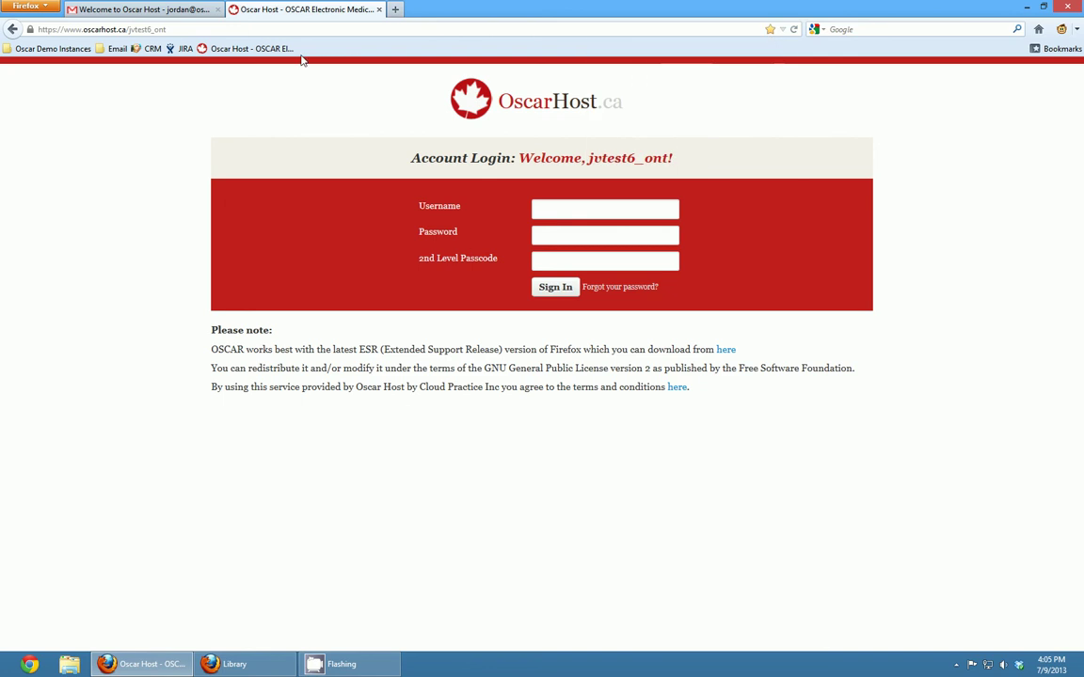
left_click(252, 50)
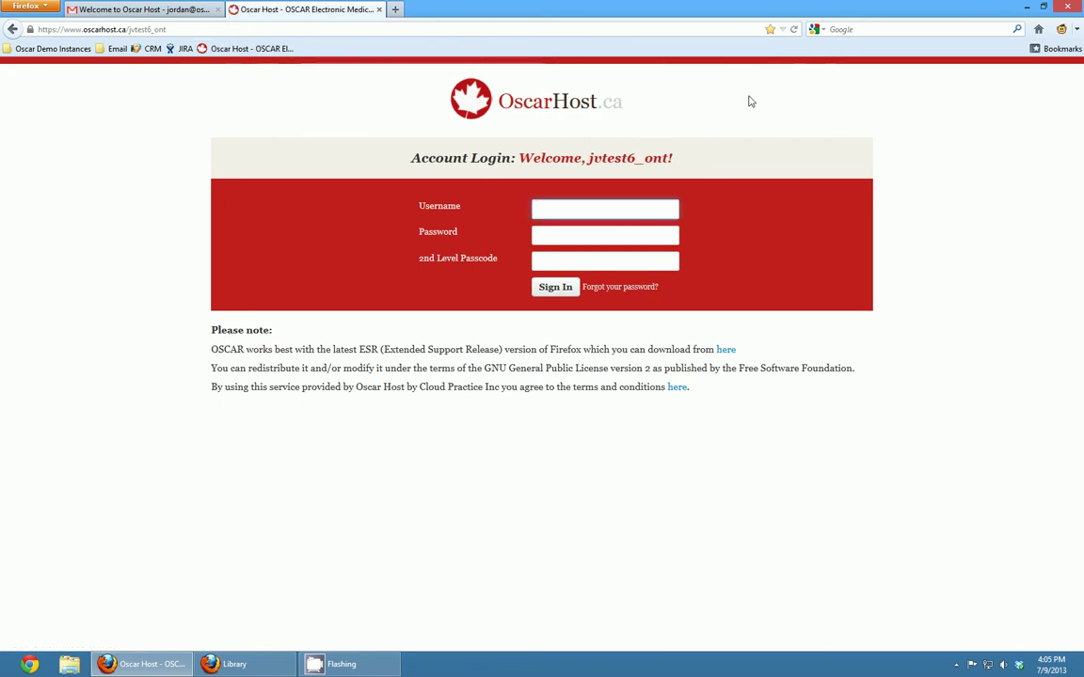
- Close the browser with all its tabs, and after reopening it, load the practice login page from its toolbar bookmark
left_click(1066, 6)
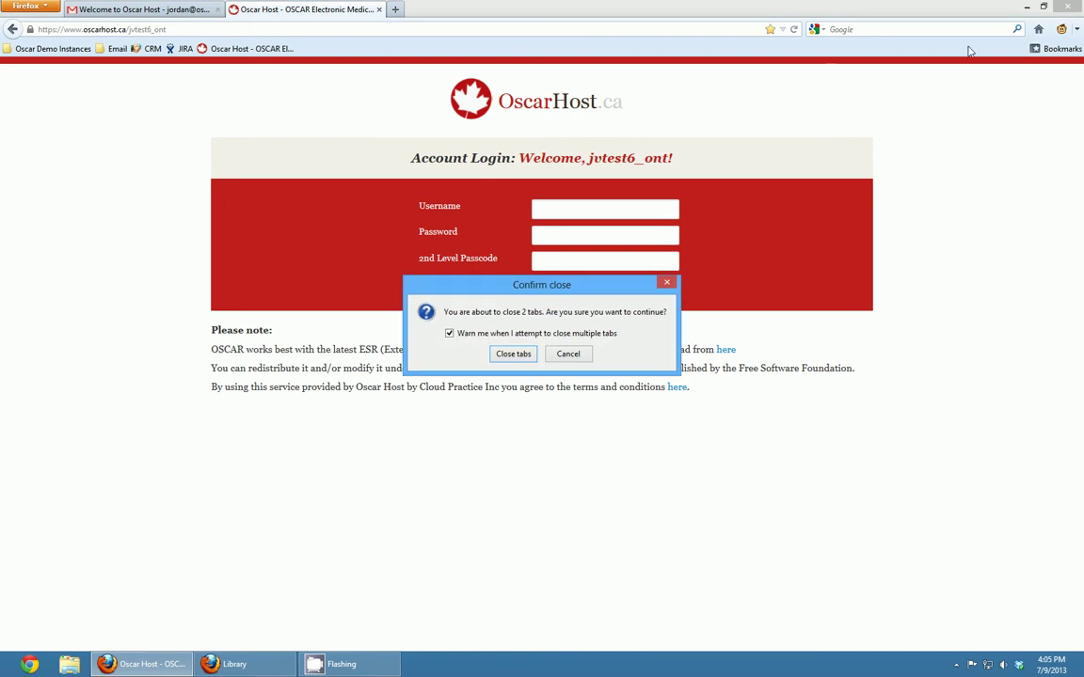
left_click(512, 354)
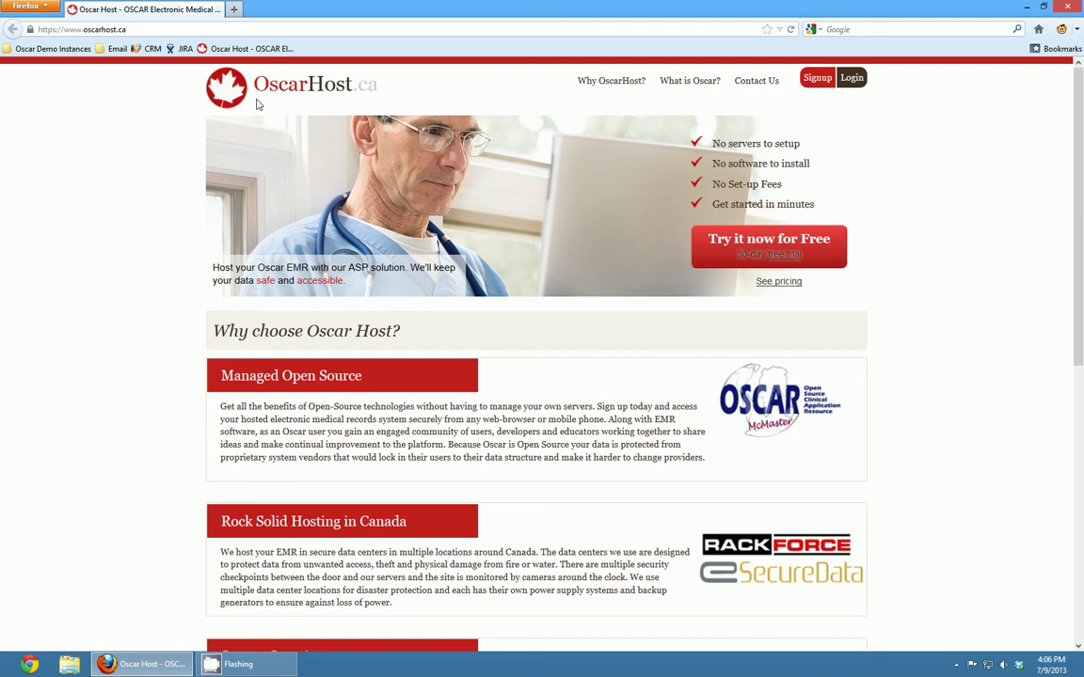
left_click(249, 48)
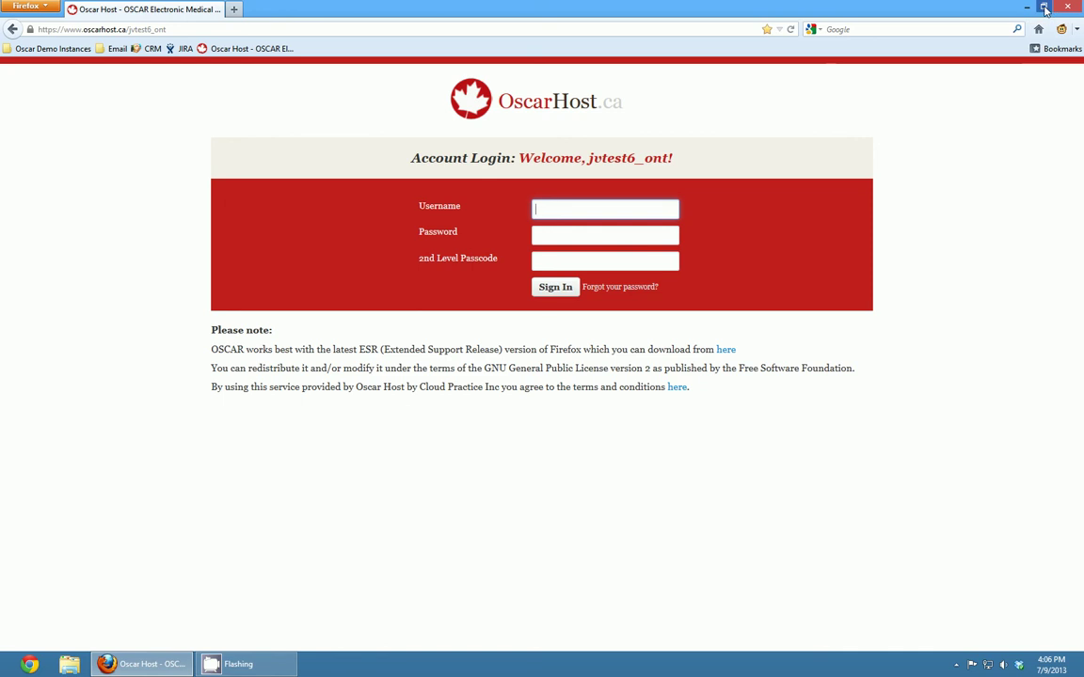
- Shrink the browser window to expose the desktop and create a desktop shortcut from the Oscar Host login bookmark
left_click(1044, 8)
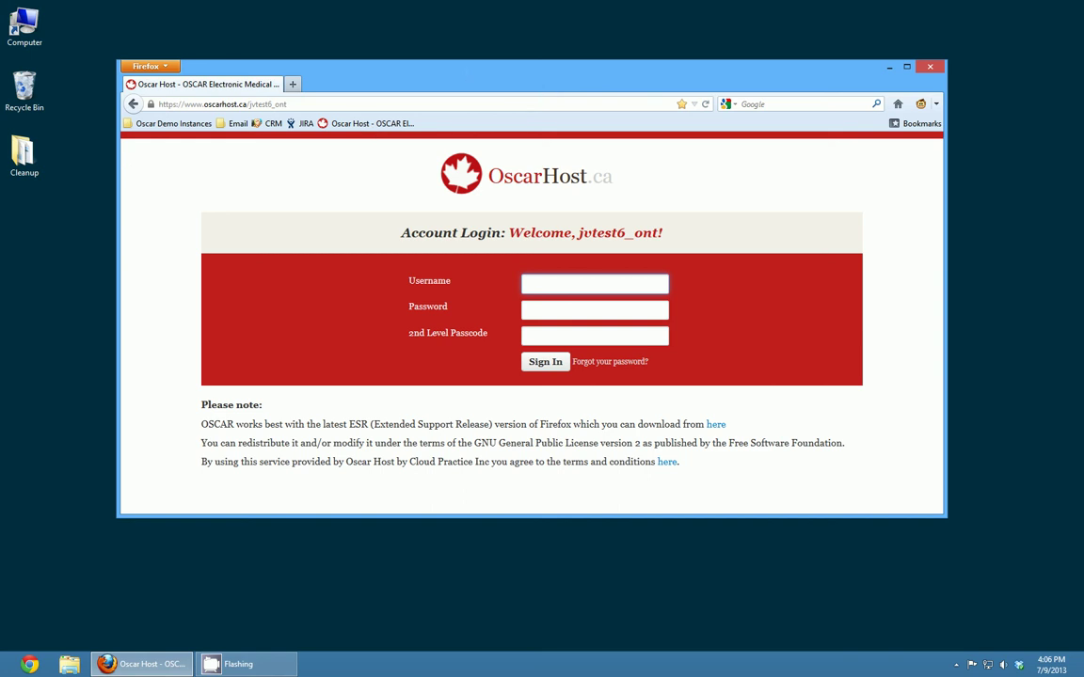
left_click_drag(836, 63, 847, 61)
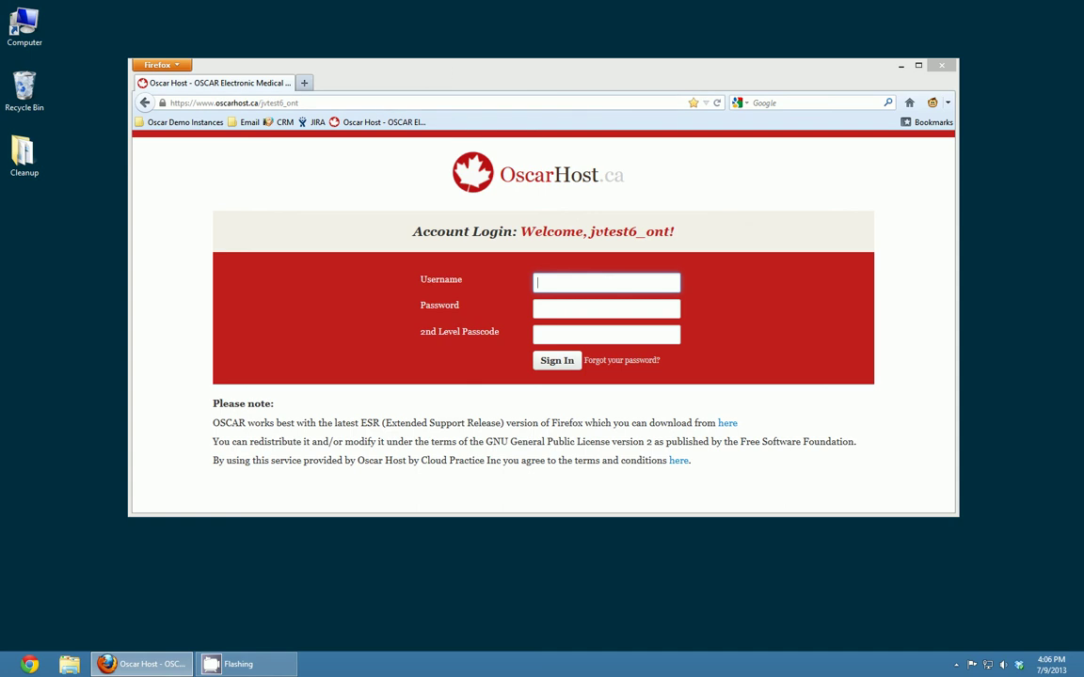
left_click_drag(847, 62, 902, 42)
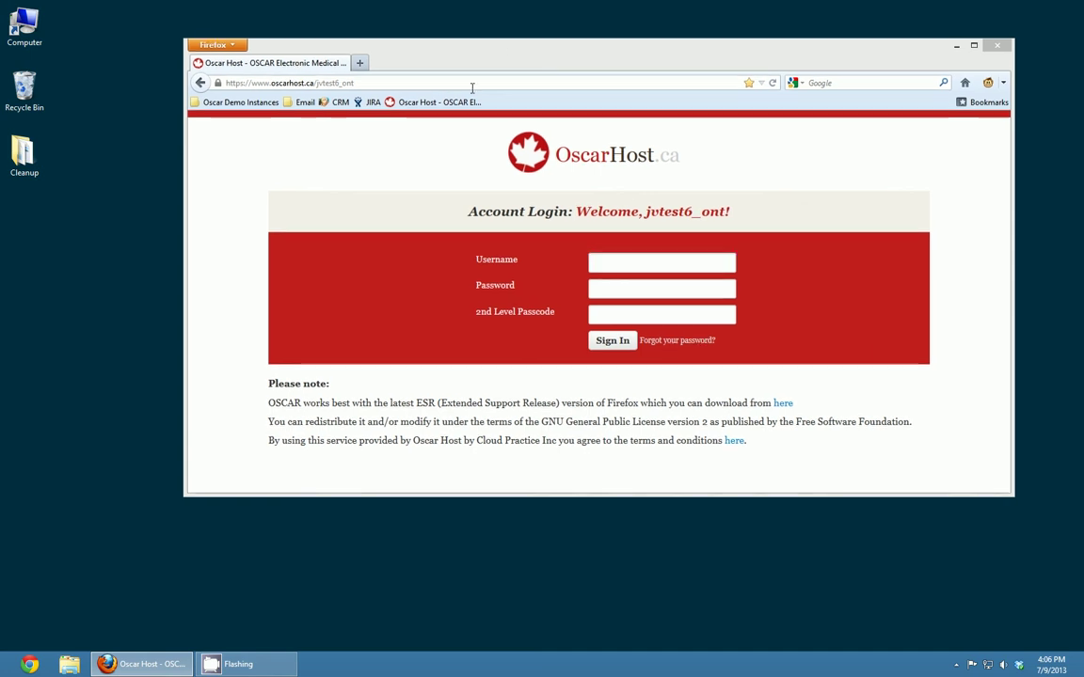
left_click_drag(414, 101, 53, 219)
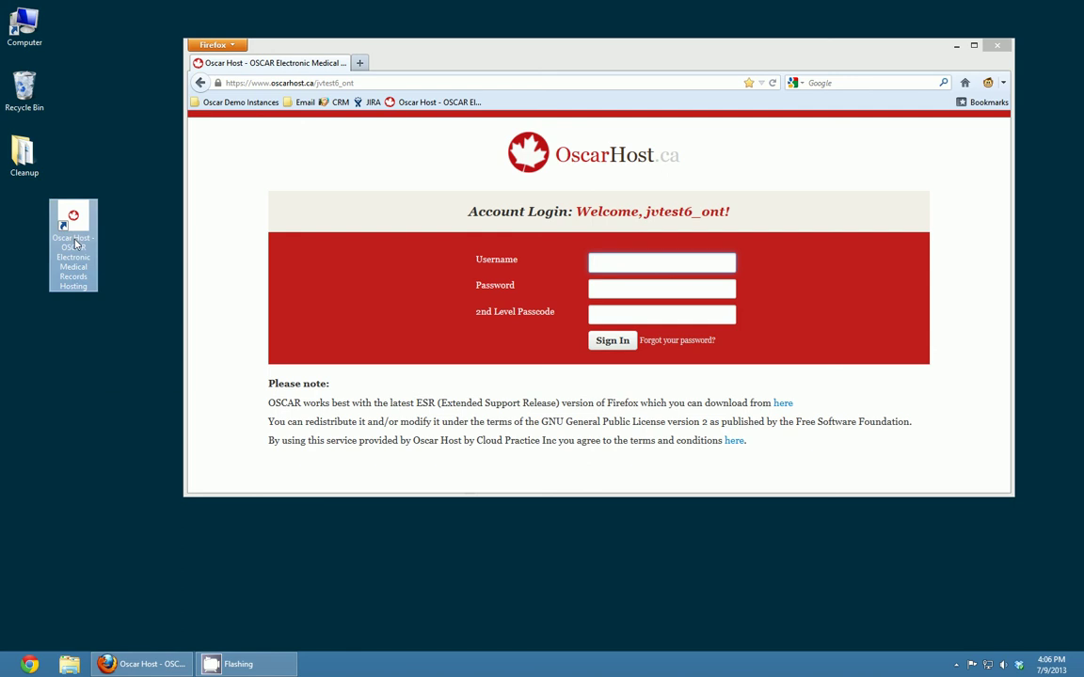
- Rename the new desktop shortcut as Oscar Login
right_click(75, 238)
left_click(111, 360)
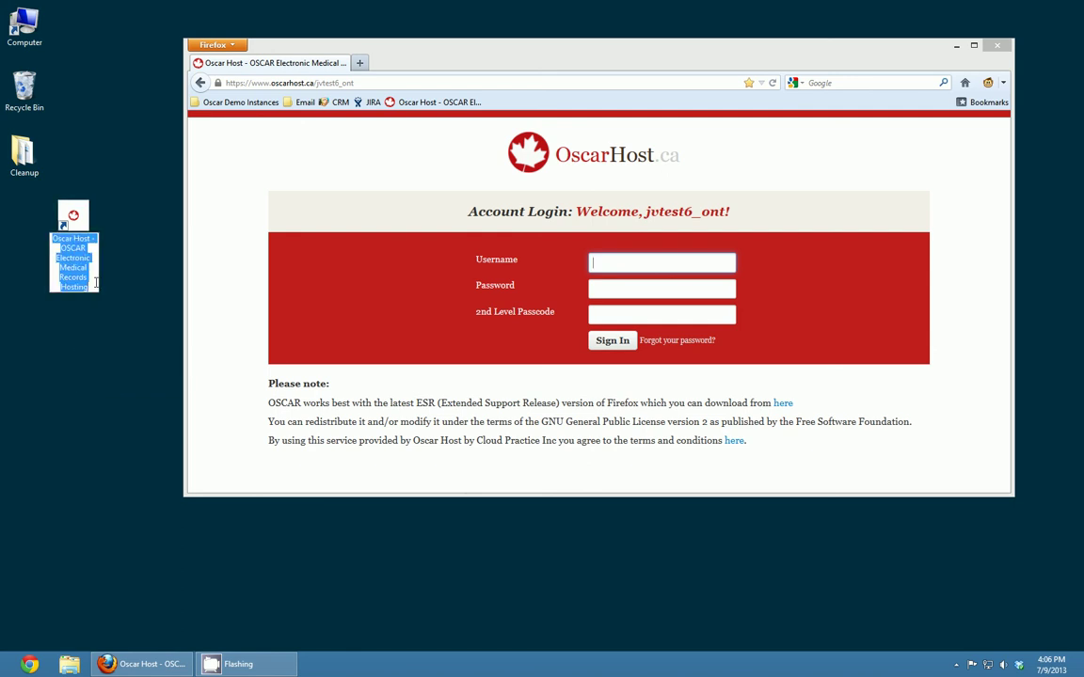
type("Oscar Log")
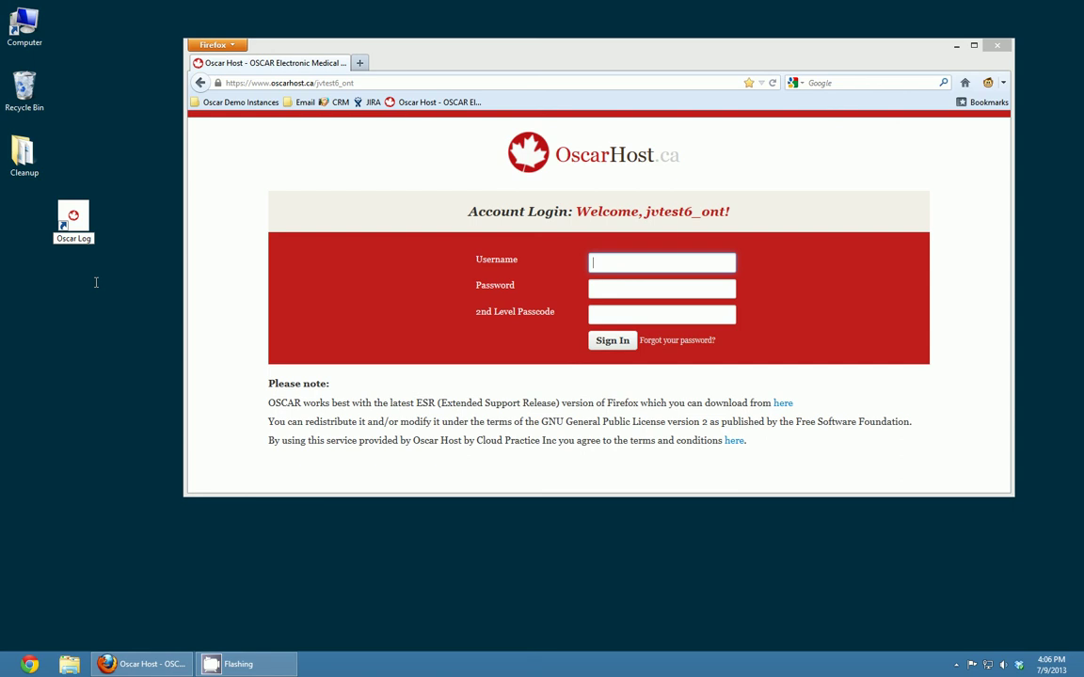
type("in")
key("Return")
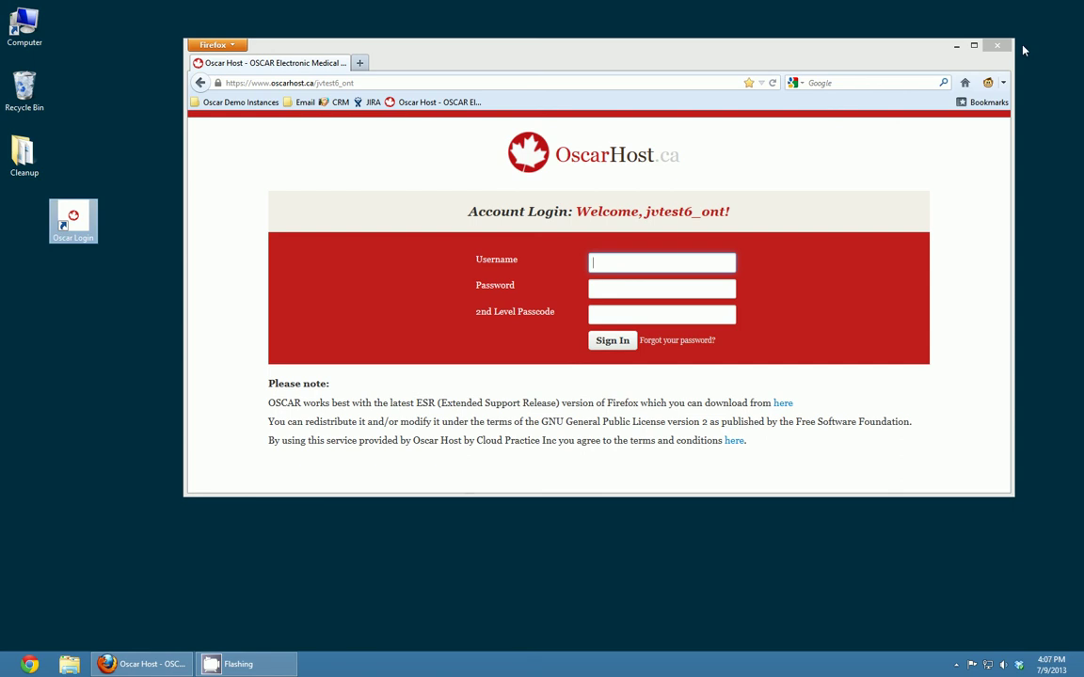
- Close the browser, line up the Oscar Login shortcut below the Cleanup folder, and open the login page from it in a maximized window
left_click(998, 46)
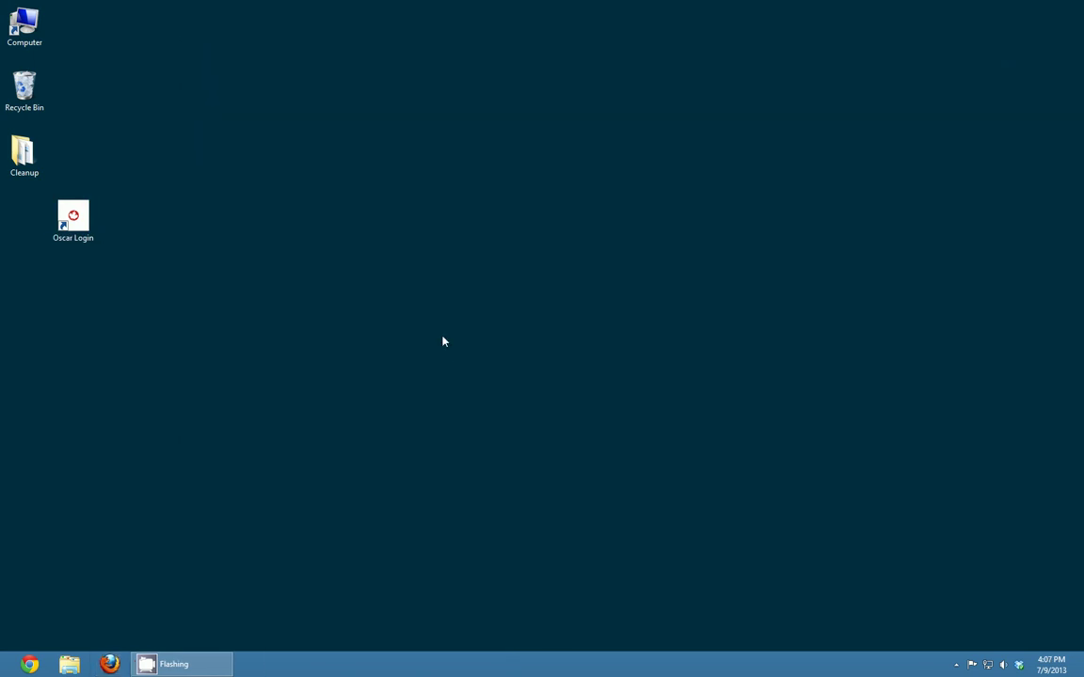
left_click_drag(74, 216, 25, 216)
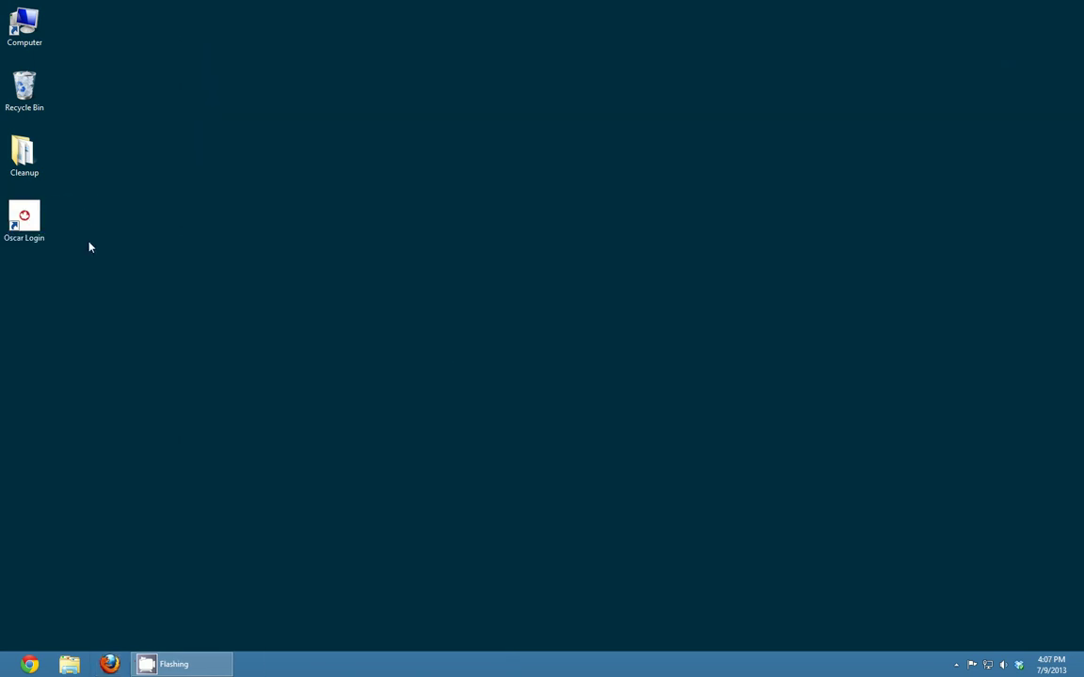
double_click(25, 220)
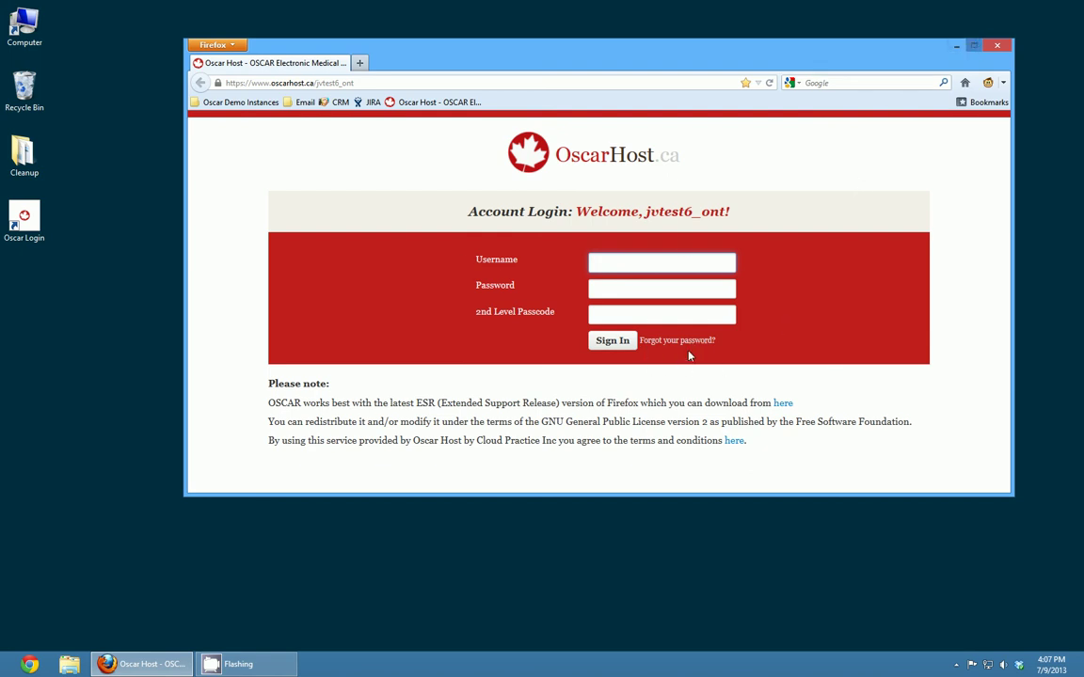
left_click(975, 46)
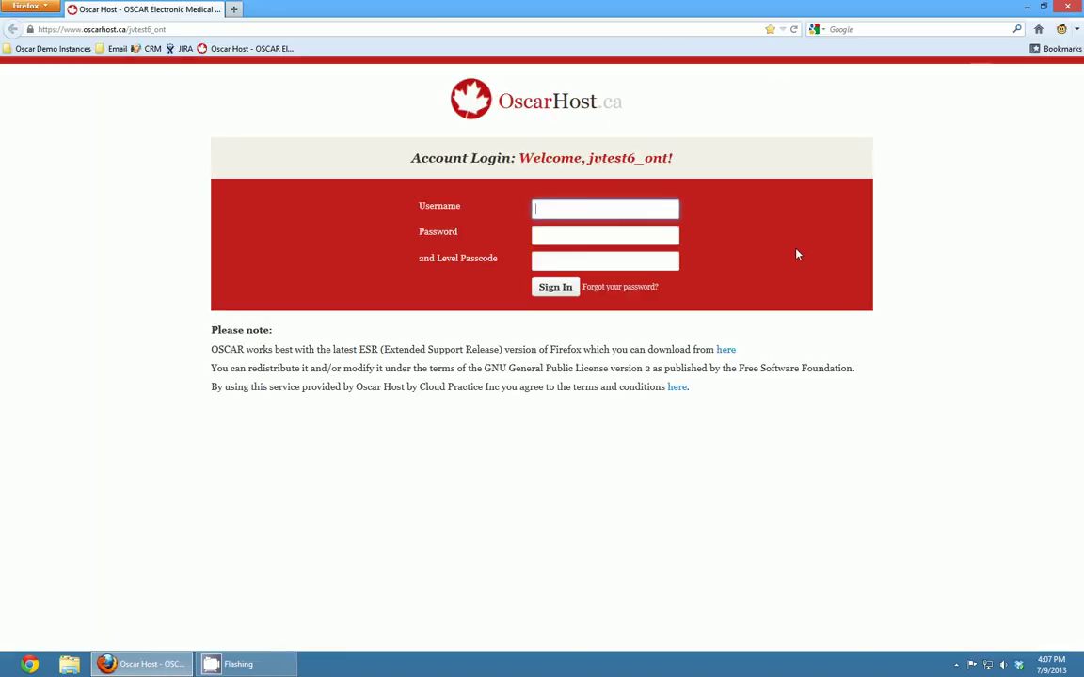
- Show the forgotten-password help on the login page and highlight its support contact message
left_click(620, 287)
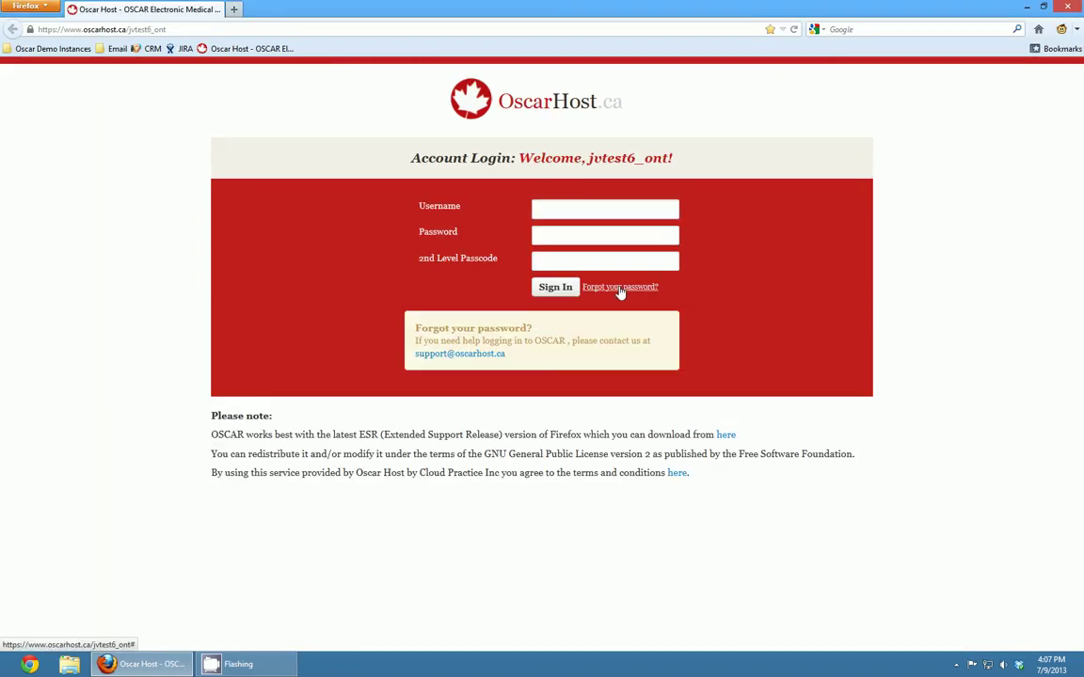
left_click_drag(416, 341, 515, 363)
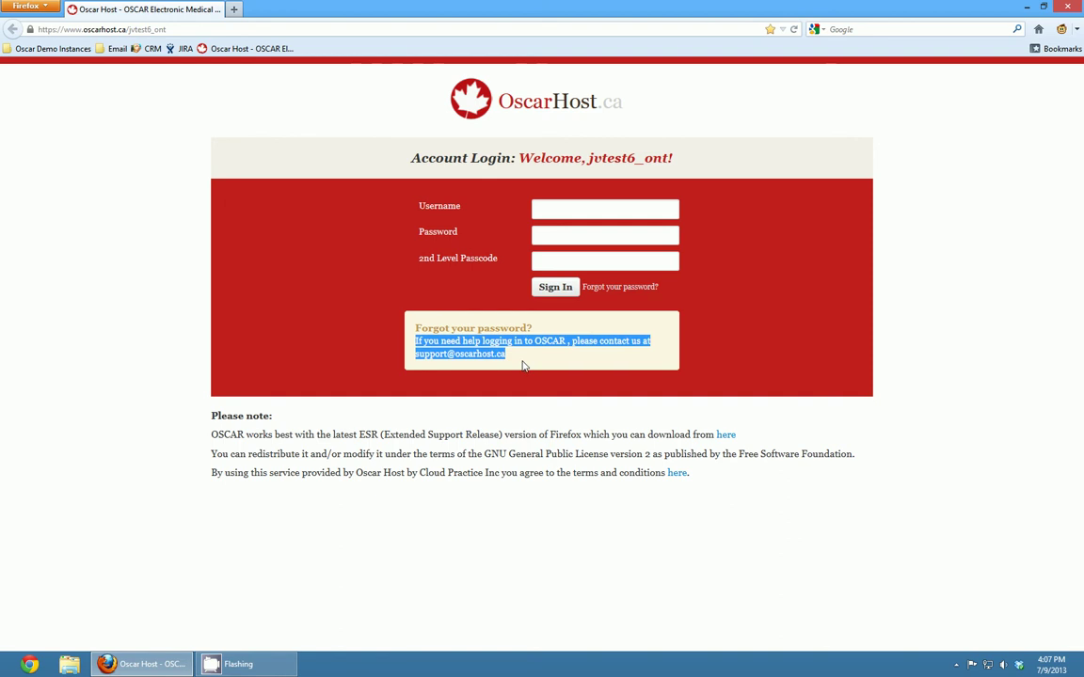
left_click(515, 362)
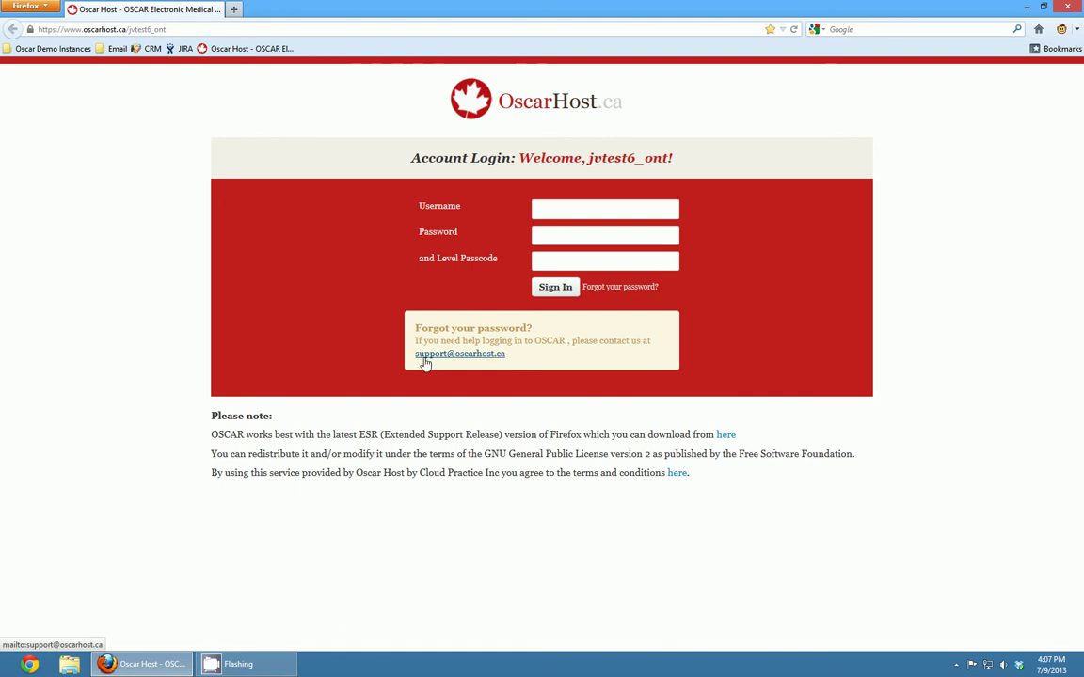
- Open a new browser tab
left_click(234, 10)
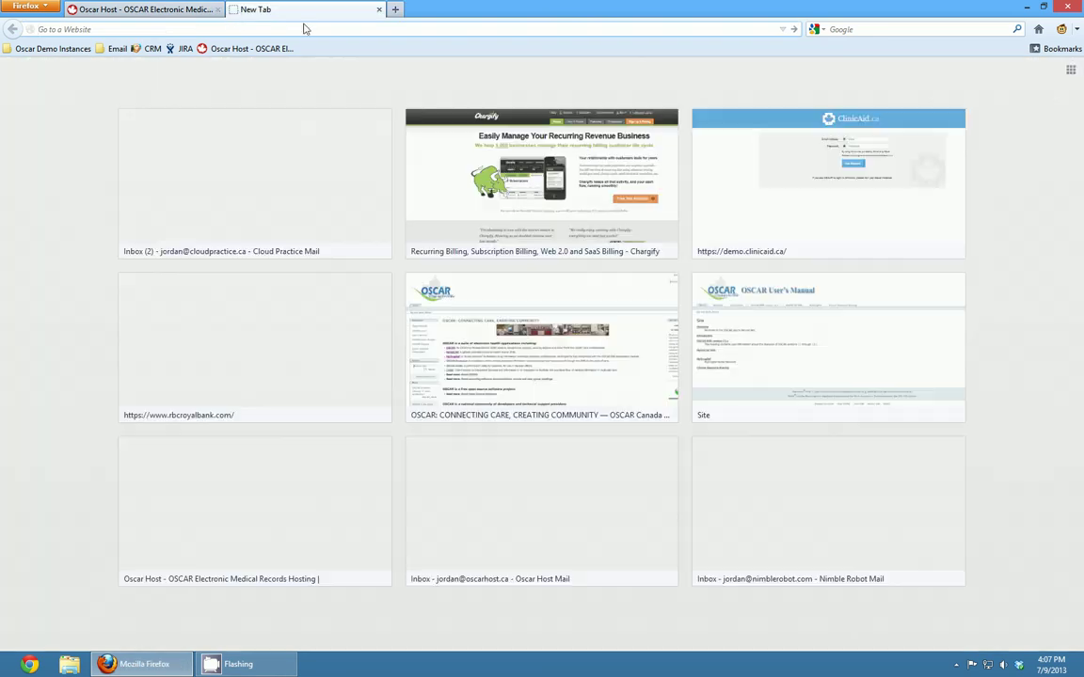